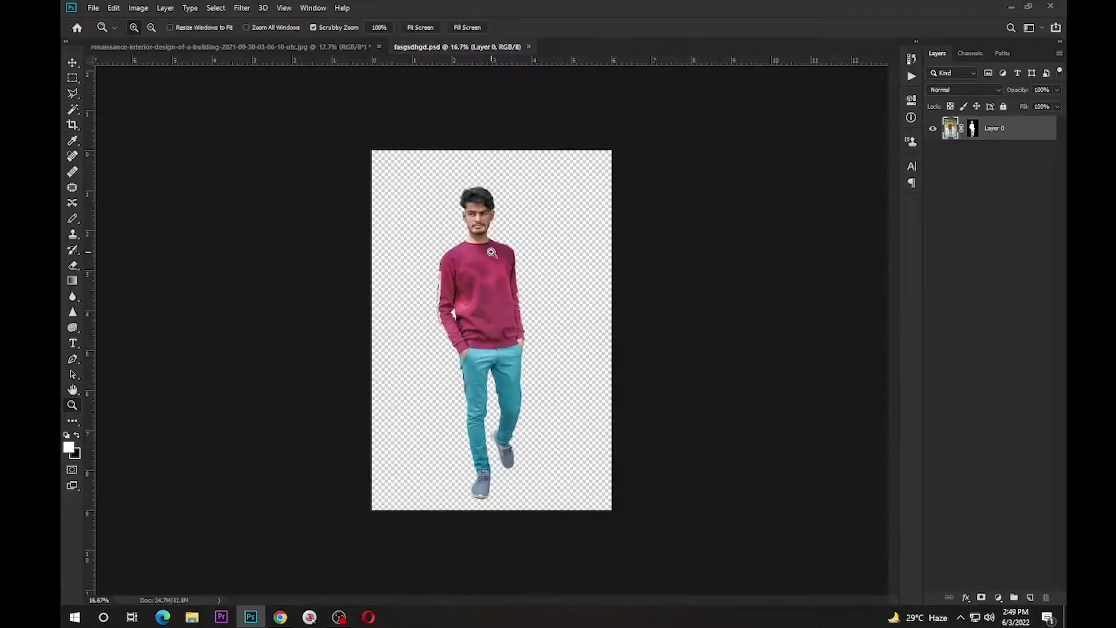
Step: Paste the cut-out man and shrink him down onto the staircase
{"action": "key", "text": "Return"}
{"action": "key", "text": "ctrl+t"}
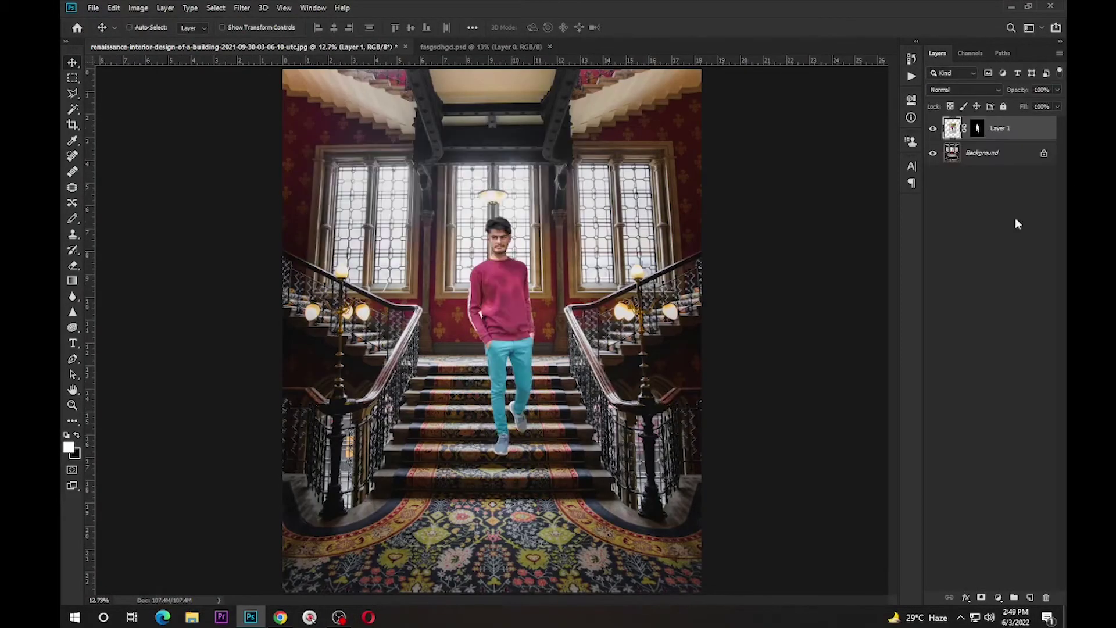
{"action": "mouse_move", "coordinate": [535, 421]}
{"action": "left_mouse_down"}
{"action": "mouse_move", "coordinate": [529, 362]}
{"action": "mouse_move", "coordinate": [519, 378]}
{"action": "left_mouse_up"}
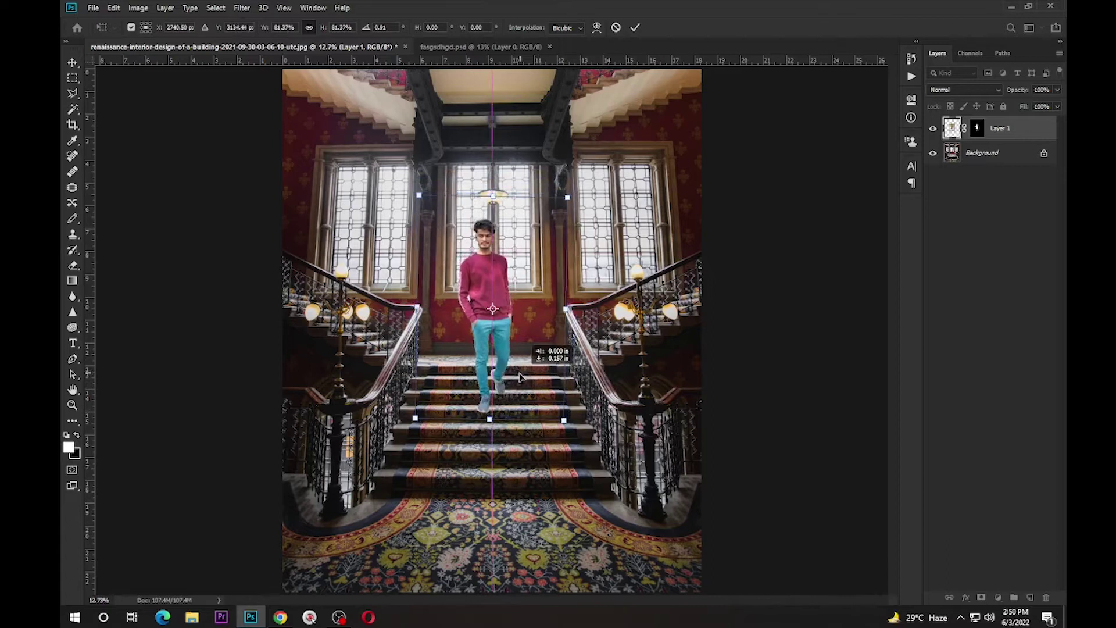
{"action": "key", "text": "Return"}
Step: Crop the scene to a 4 x 5 in 300 ppi portrait covering the whole staircase
{"action": "key", "text": "c"}
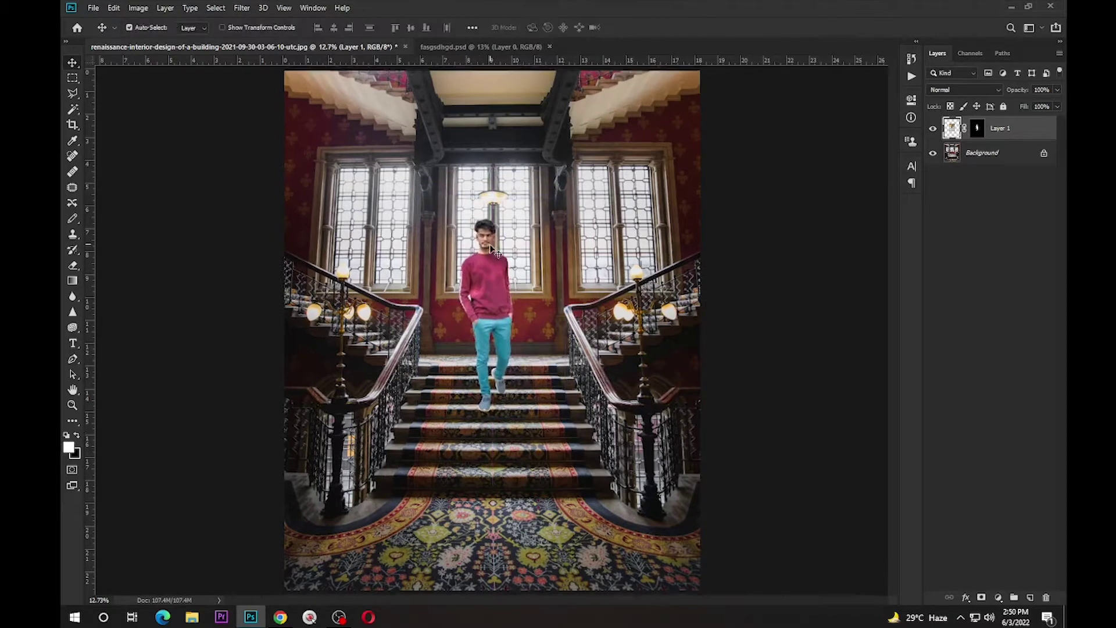
{"action": "left_click", "coordinate": [154, 27]}
{"action": "left_click", "coordinate": [150, 135]}
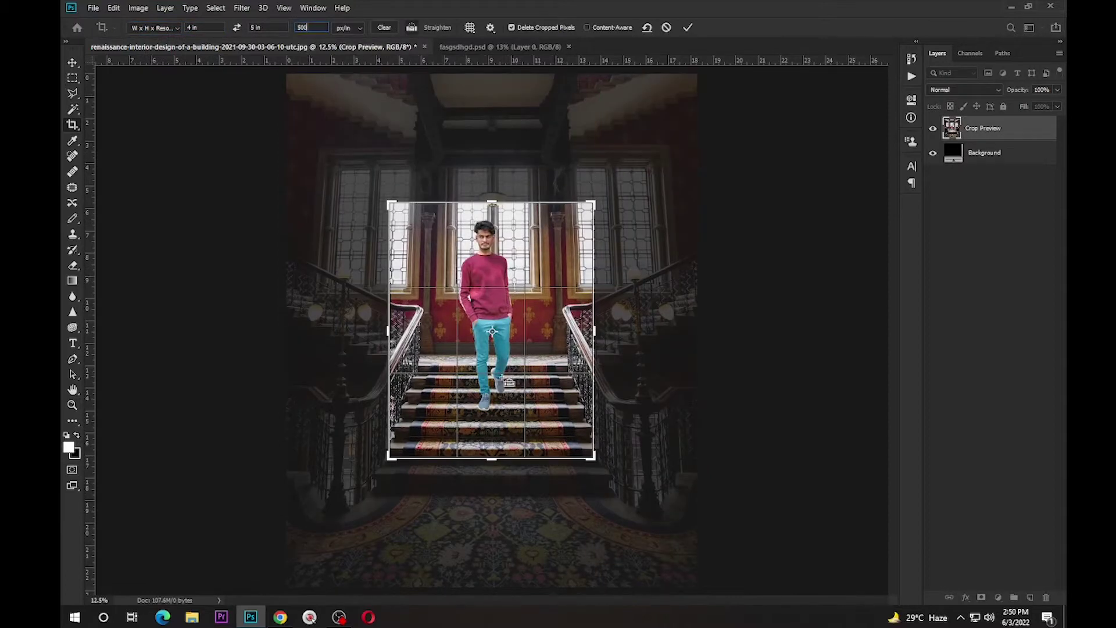
{"action": "left_click_drag", "start_coordinate": [594, 457], "coordinate": [557, 437]}
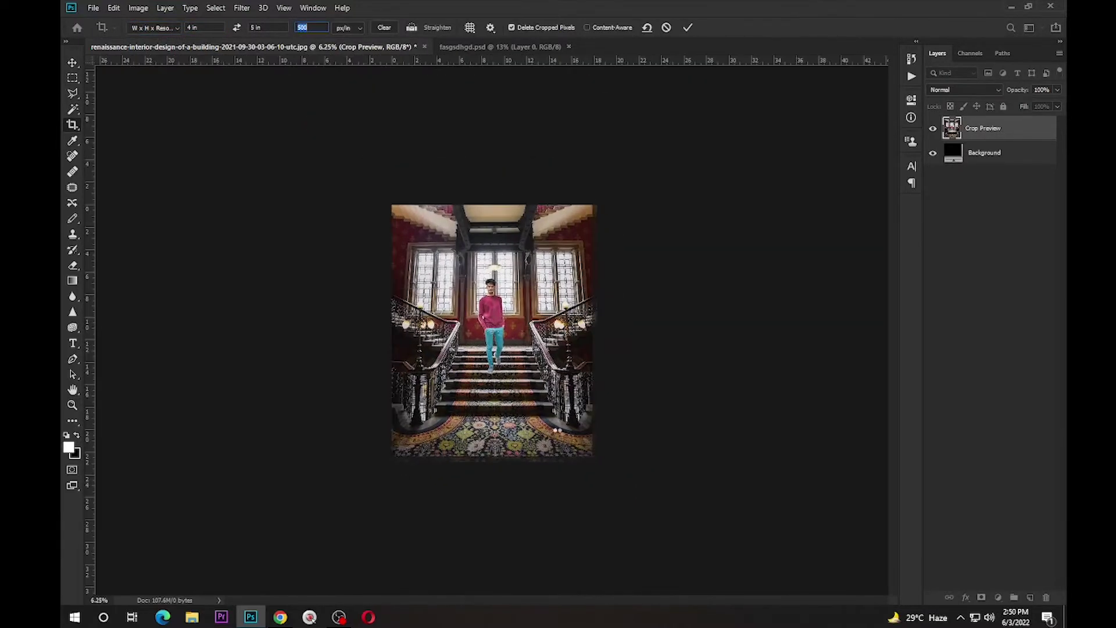
{"action": "key", "text": "Return"}
{"action": "right_click", "coordinate": [73, 221]}
{"action": "left_click", "coordinate": [110, 218]}
Step: Paint a black shadow under the shoe with a flattened soft brush
{"action": "key", "text": "d"}
{"action": "scroll", "coordinate": [521, 432], "scroll_direction": "up", "scroll_amount": 10}
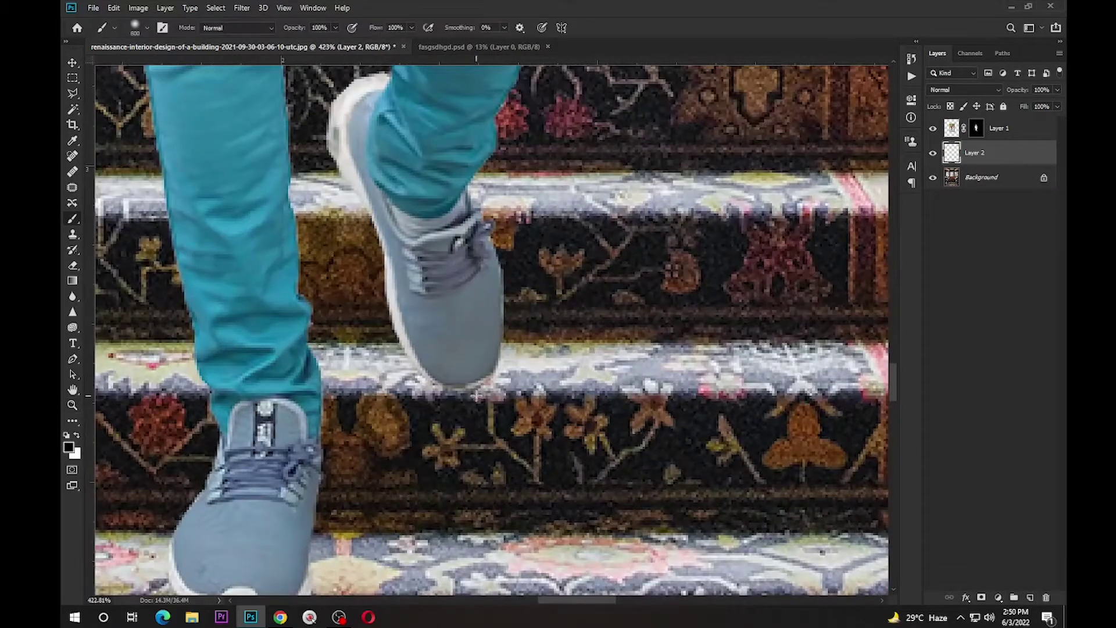
{"action": "right_click", "coordinate": [494, 386]}
{"action": "key", "text": "Return"}
{"action": "left_click", "coordinate": [459, 379]}
Step: Stretch the shoe shadow flat beneath the shoe and set its layer to 82% opacity
{"action": "key", "text": "ctrl+t"}
{"action": "mouse_move", "coordinate": [457, 348]}
{"action": "left_mouse_down"}
{"action": "mouse_move", "coordinate": [457, 330]}
{"action": "mouse_move", "coordinate": [459, 343]}
{"action": "left_mouse_up"}
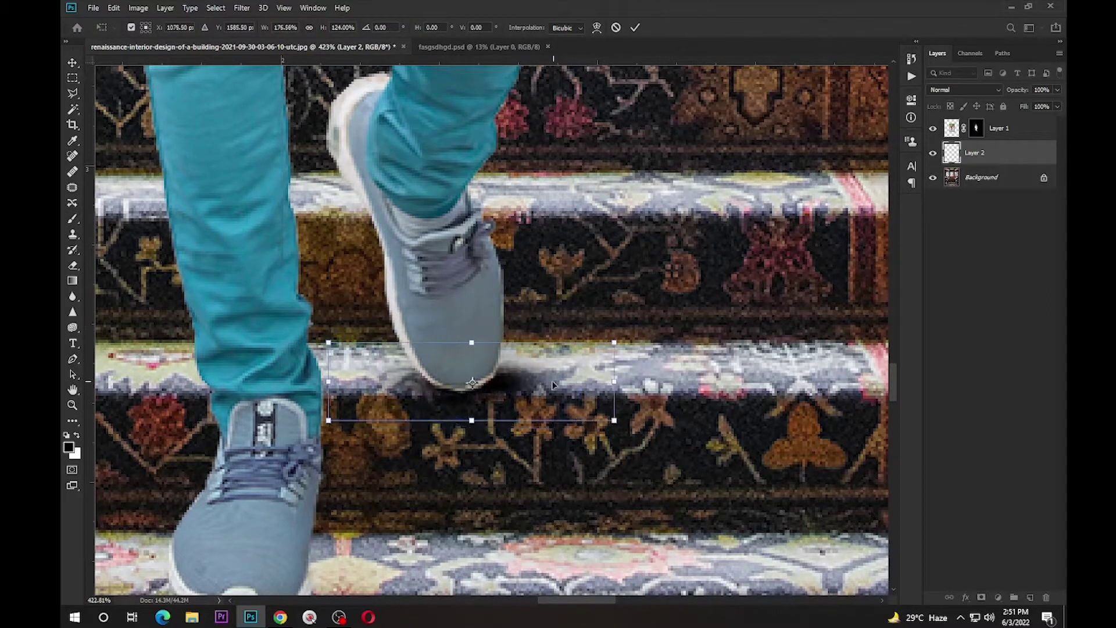
{"action": "key", "text": "Return"}
{"action": "left_click_drag", "start_coordinate": [1015, 90], "coordinate": [1006, 94]}
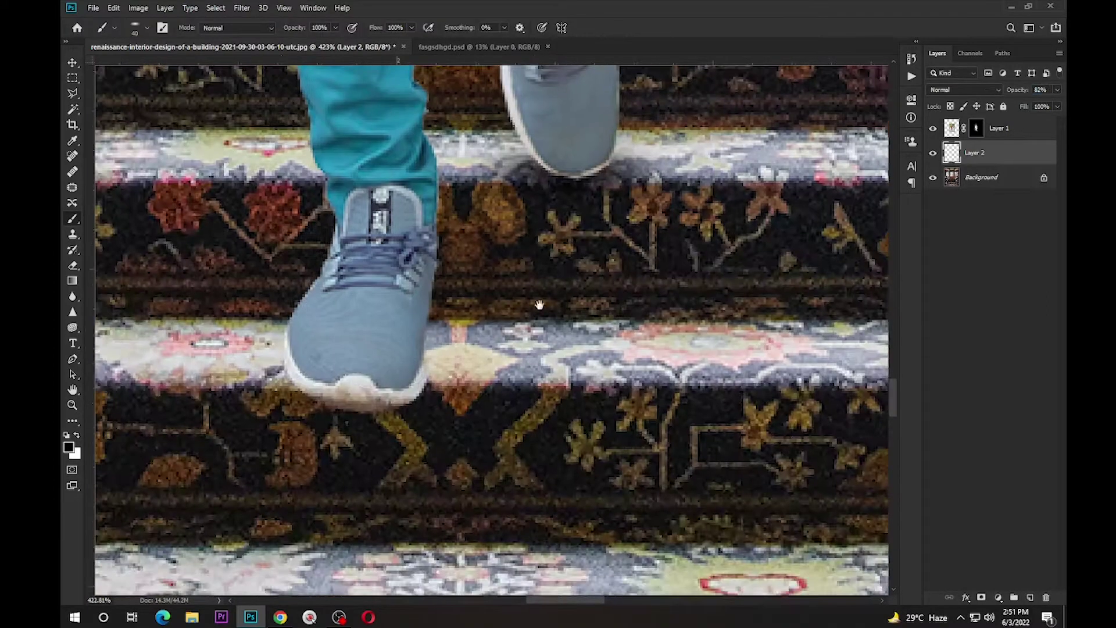
{"action": "left_click_drag", "start_coordinate": [419, 520], "coordinate": [535, 305]}
Step: Fine-tune the brush tip settings around the shoes, then zoom in on the man and stairs
{"action": "right_click", "coordinate": [311, 352]}
{"action": "key", "text": "Escape"}
{"action": "right_click", "coordinate": [300, 355]}
{"action": "key", "text": "Escape"}
{"action": "right_click", "coordinate": [333, 355]}
{"action": "key", "text": "Escape"}
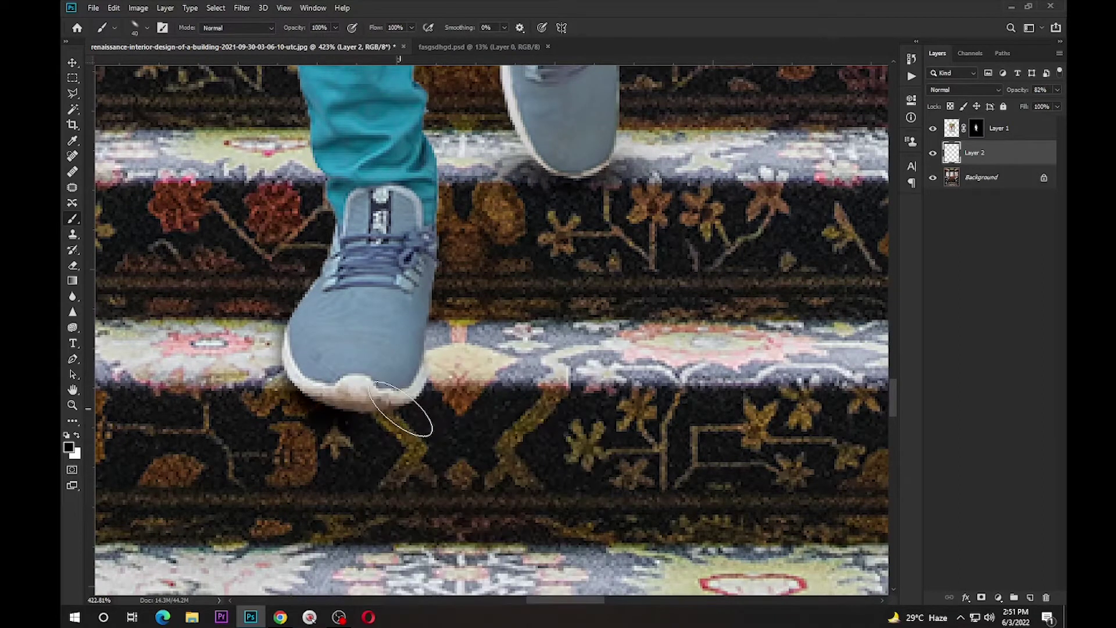
{"action": "right_click", "coordinate": [466, 374]}
{"action": "key", "text": "Escape"}
{"action": "right_click", "coordinate": [434, 364]}
{"action": "key", "text": "Escape"}
{"action": "right_click", "coordinate": [442, 372]}
{"action": "key", "text": "Escape"}
{"action": "key", "text": "ctrl+0"}
{"action": "key", "text": "ctrl+minus"}
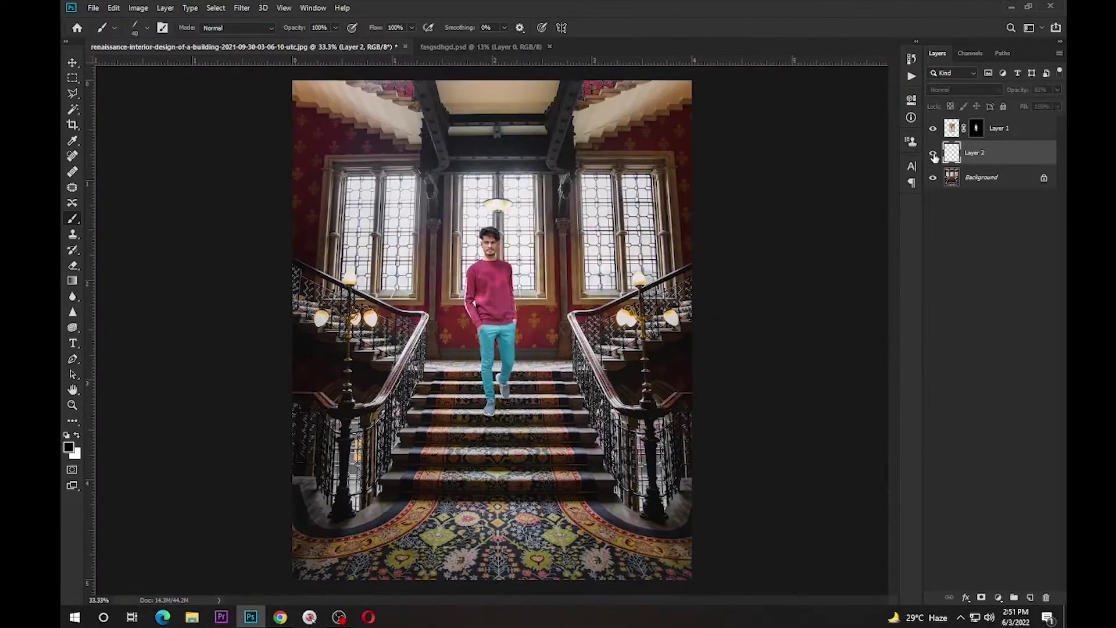
{"action": "key", "text": "z"}
{"action": "key", "text": "ctrl+plus"}
{"action": "key", "text": "ctrl+plus"}
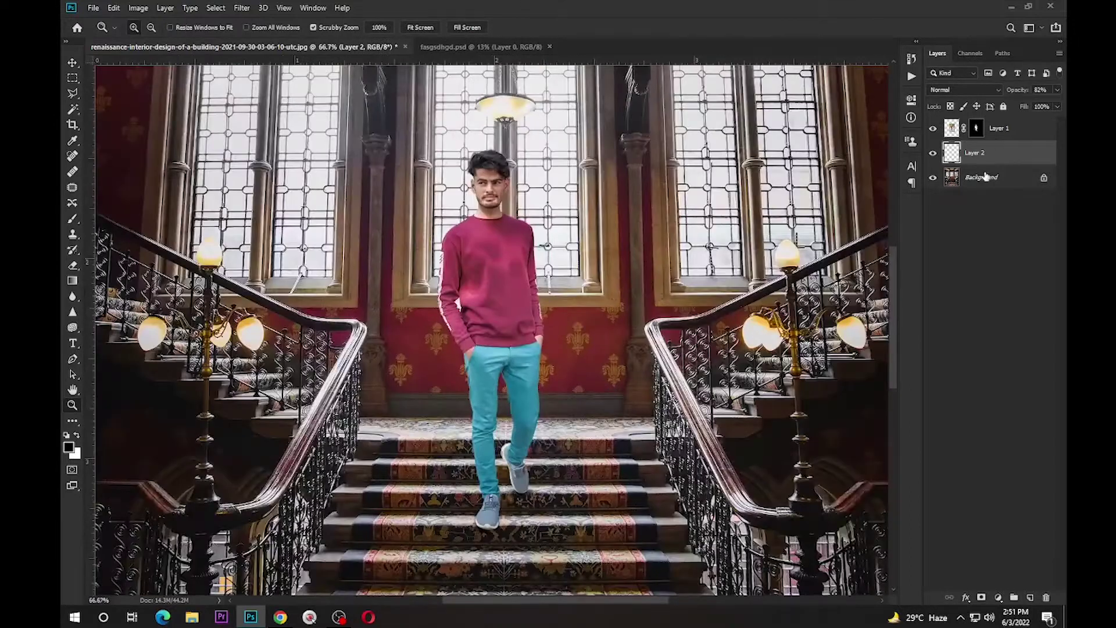
Step: Add a Curves adjustment above the man's layer with the curve bent up to brighten
{"action": "left_click", "coordinate": [1011, 135]}
{"action": "left_click", "coordinate": [998, 598]}
{"action": "left_click", "coordinate": [993, 446]}
{"action": "left_click_drag", "start_coordinate": [832, 210], "coordinate": [808, 195]}
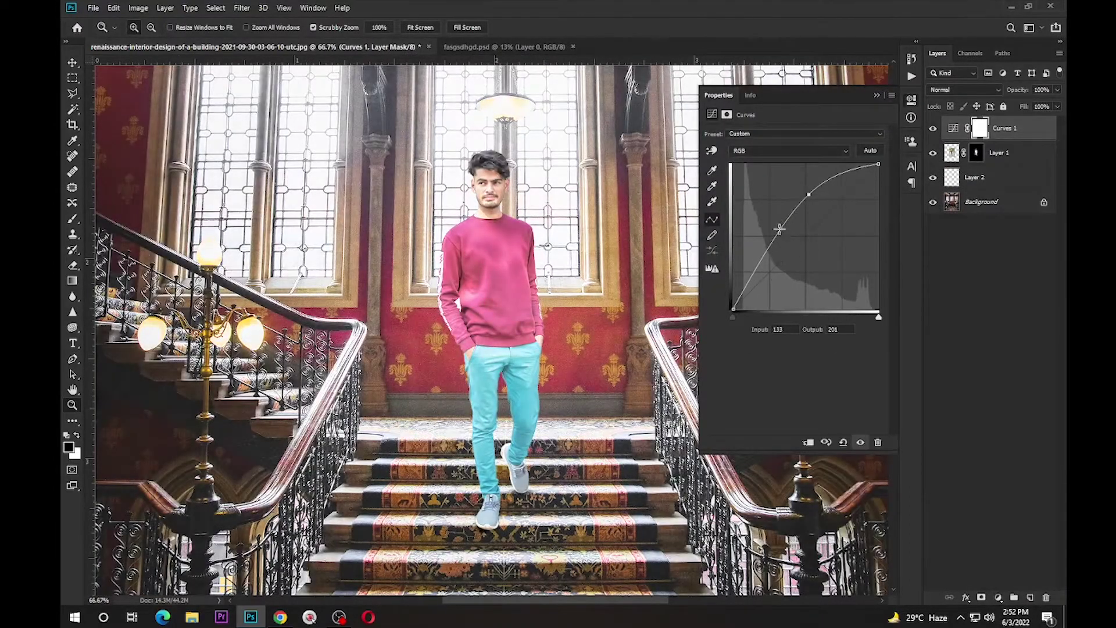
{"action": "left_click_drag", "start_coordinate": [762, 281], "coordinate": [762, 234]}
{"action": "left_click_drag", "start_coordinate": [808, 195], "coordinate": [796, 192]}
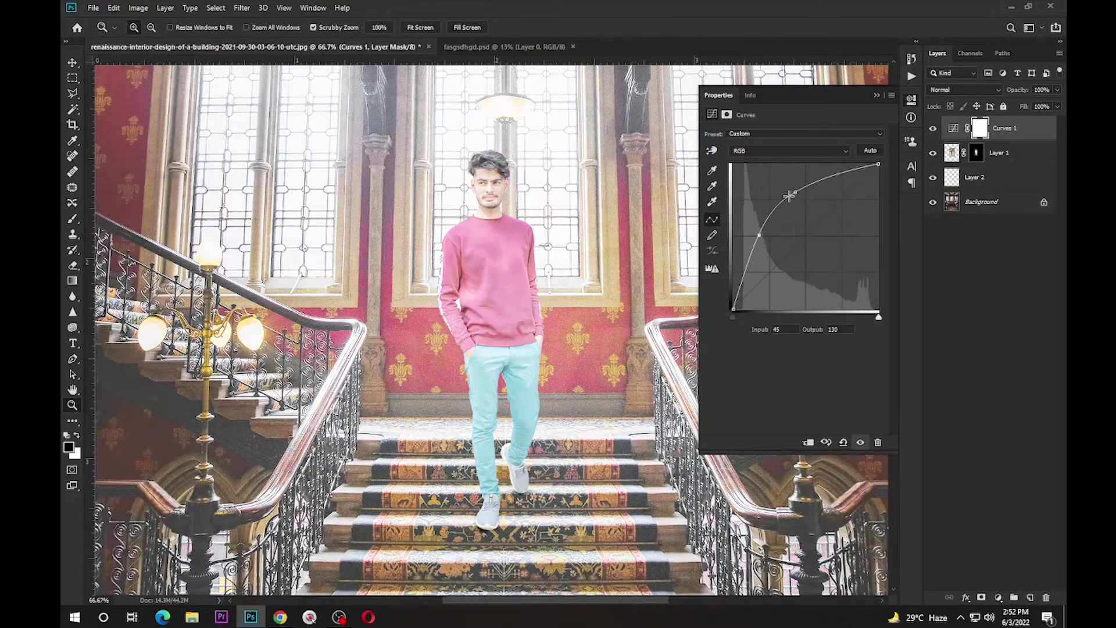
Step: Clip Curves 1 to the man's layer and invert its mask to black
{"action": "key", "text": "ctrl+alt+g"}
{"action": "key", "text": "ctrl+i"}
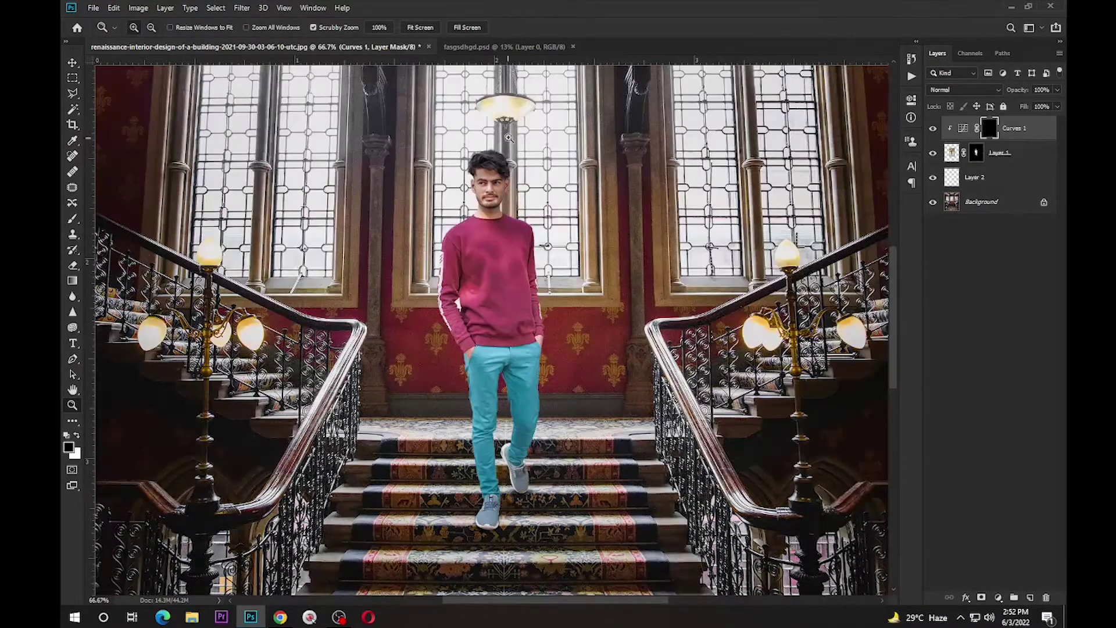
{"action": "left_click_drag", "start_coordinate": [495, 145], "coordinate": [524, 147]}
{"action": "key", "text": "b"}
{"action": "right_click", "coordinate": [470, 154]}
{"action": "key", "text": "Return"}
Step: Paint white on the Curves 1 mask along the sweater and face edges with a size 20 brush
{"action": "key", "text": "x"}
{"action": "key", "text": "bracketright"}
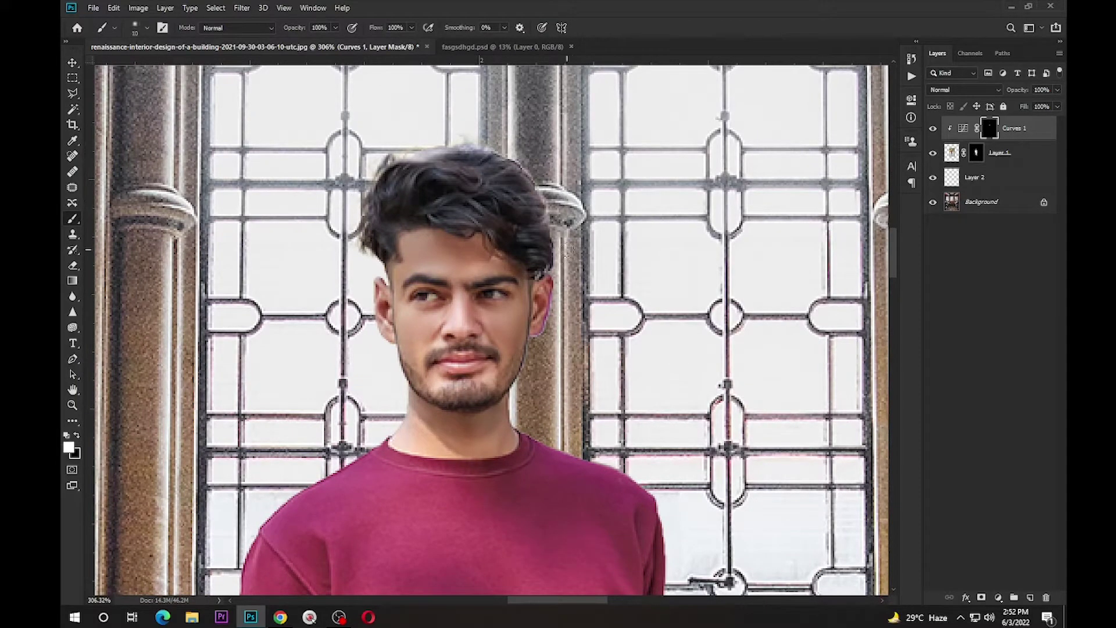
{"action": "left_click_drag", "start_coordinate": [528, 435], "coordinate": [503, 217]}
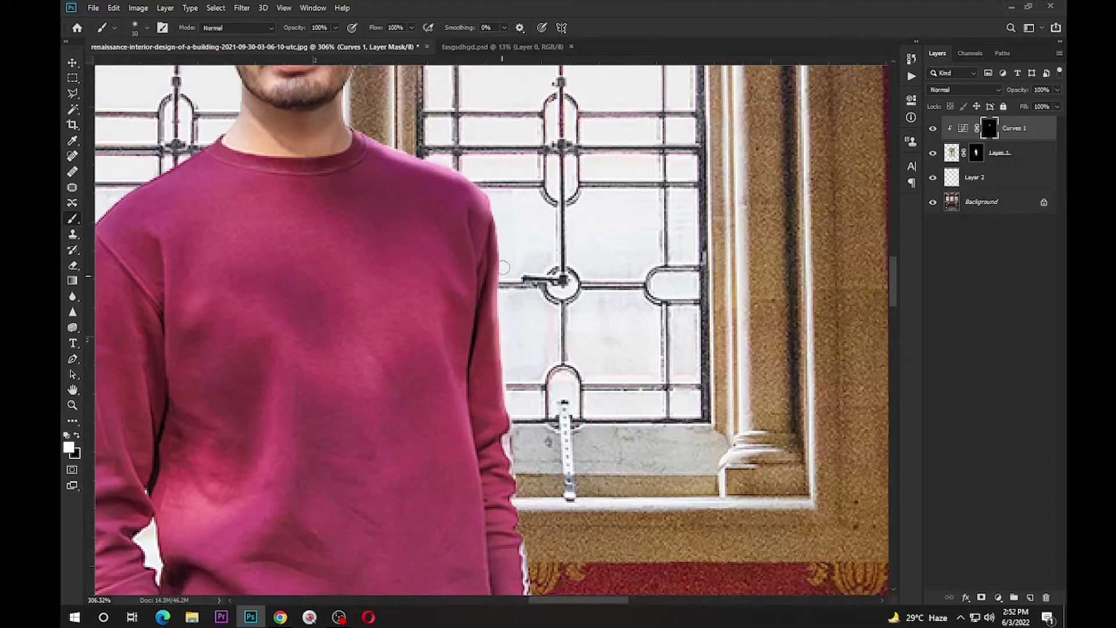
{"action": "key", "text": "x"}
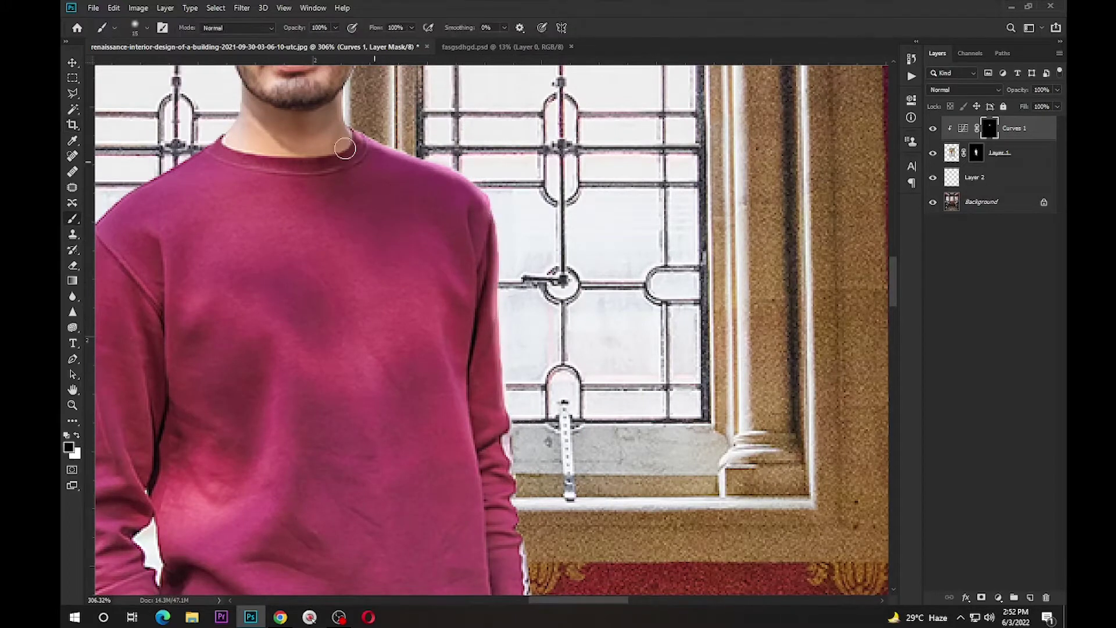
{"action": "left_click_drag", "start_coordinate": [383, 165], "coordinate": [336, 78]}
{"action": "key", "text": "x"}
{"action": "left_click_drag", "start_coordinate": [87, 324], "coordinate": [543, 417]}
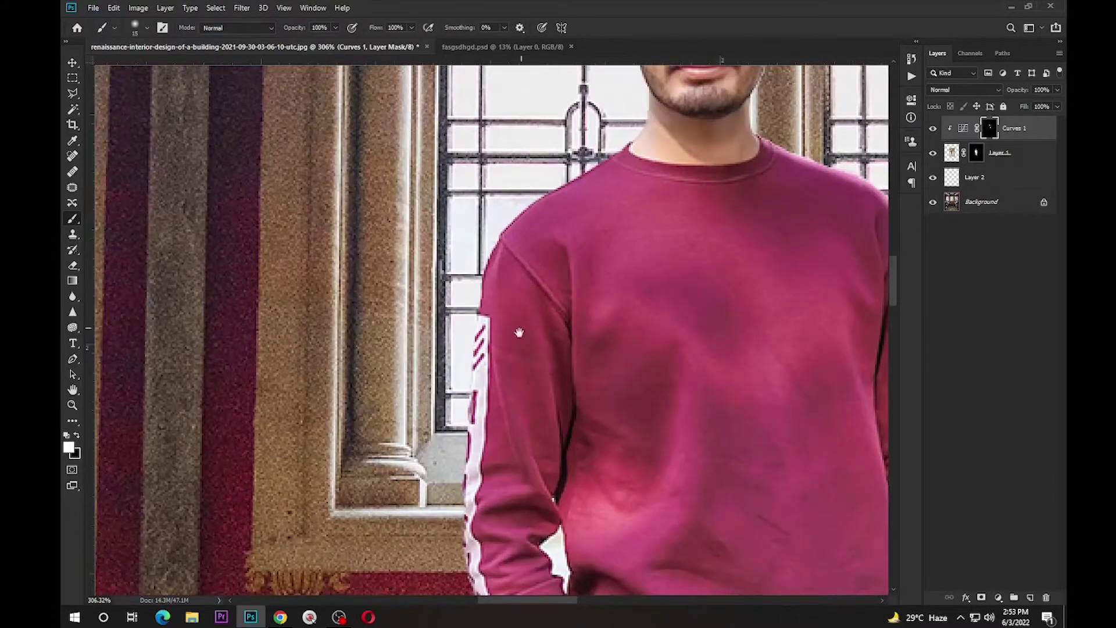
{"action": "left_click_drag", "start_coordinate": [582, 175], "coordinate": [474, 474]}
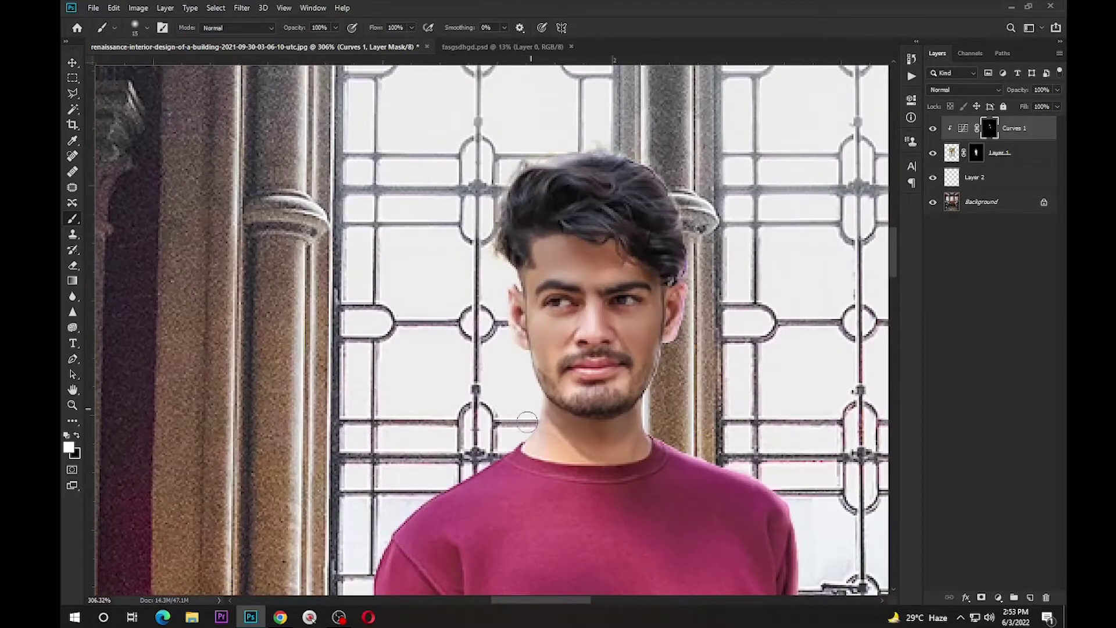
{"action": "left_click_drag", "start_coordinate": [530, 411], "coordinate": [628, 211]}
{"action": "left_click_drag", "start_coordinate": [479, 383], "coordinate": [578, 133]}
{"action": "mouse_move", "coordinate": [573, 186]}
{"action": "left_mouse_down"}
{"action": "mouse_move", "coordinate": [552, 436]}
{"action": "mouse_move", "coordinate": [520, 106]}
{"action": "left_mouse_up"}
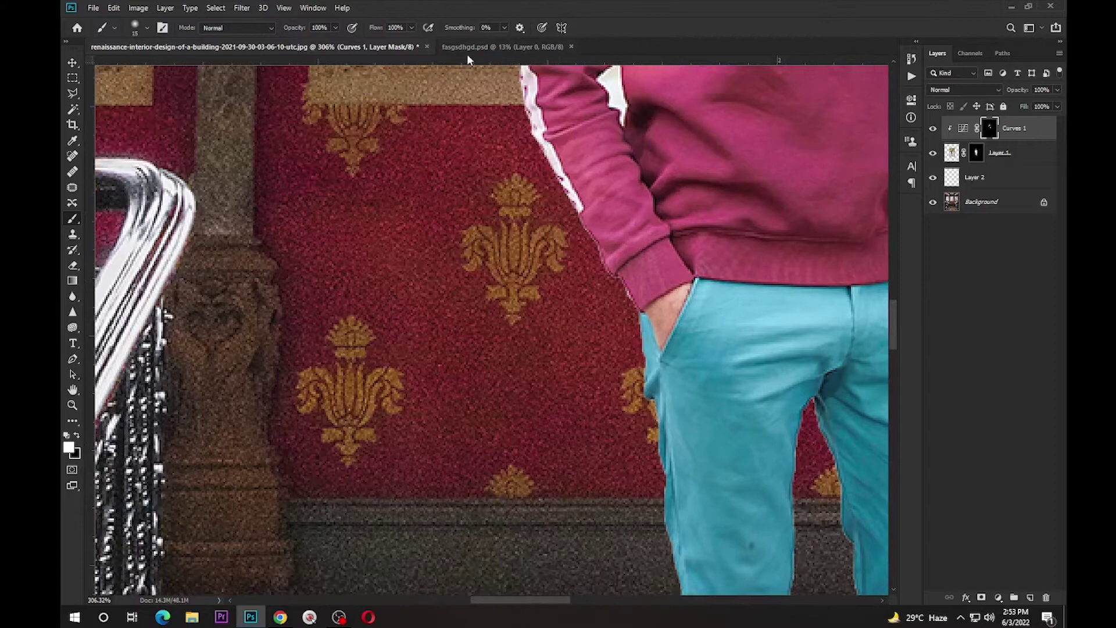
Step: Zoom in on the man's face and touch up his Layer 1 cut-out mask
{"action": "key", "text": "ctrl+0"}
{"action": "key", "text": "z"}
{"action": "left_click", "coordinate": [442, 244]}
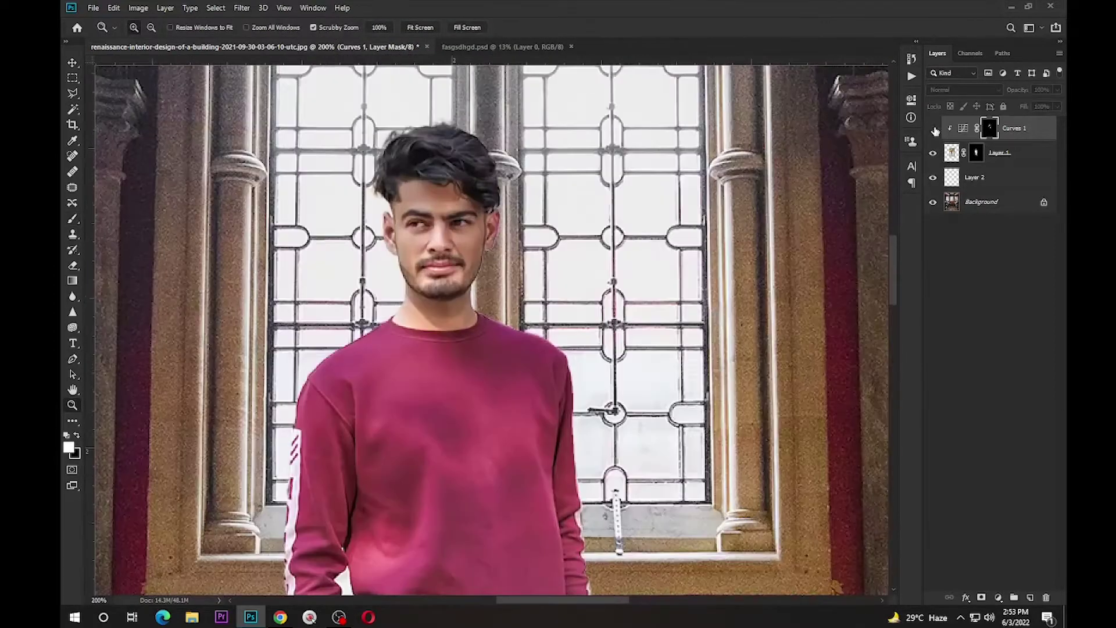
{"action": "left_click", "coordinate": [535, 232]}
{"action": "left_click", "coordinate": [976, 153]}
{"action": "key", "text": "b"}
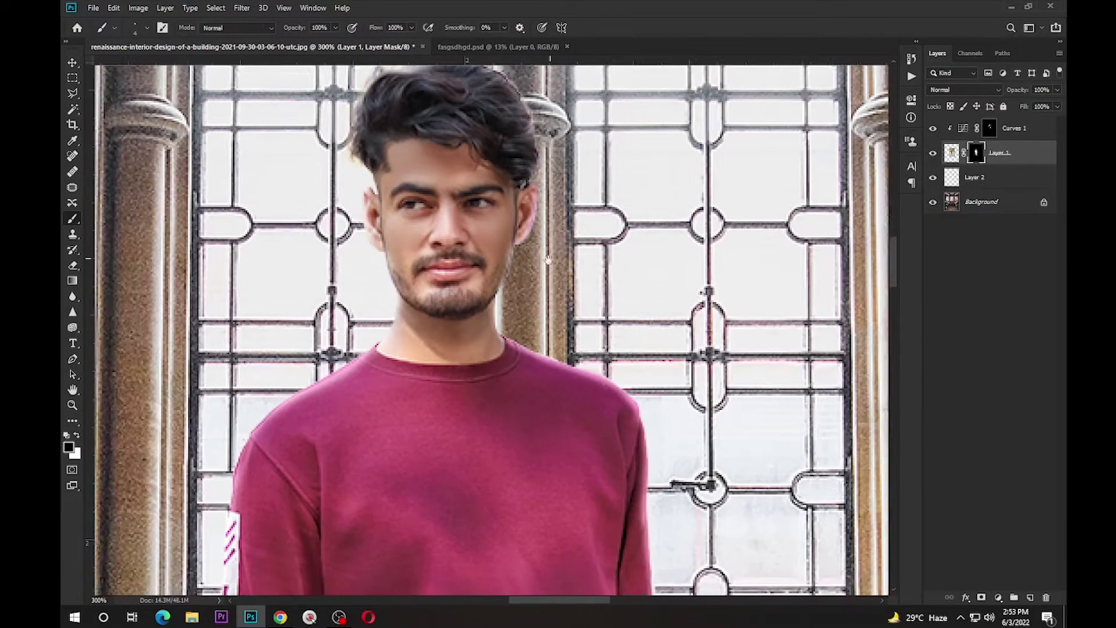
{"action": "key", "text": "z"}
{"action": "key", "text": "ctrl+0"}
{"action": "left_click", "coordinate": [933, 132]}
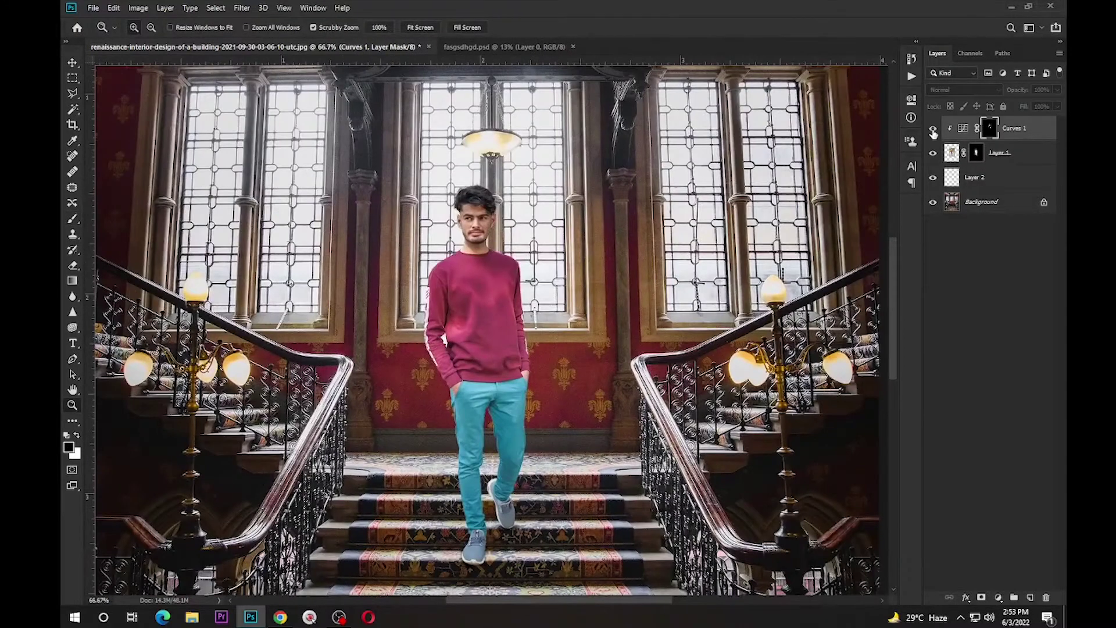
Step: Set Curves 1 to about 68% opacity and feather its mask in Properties
{"action": "left_click", "coordinate": [933, 129]}
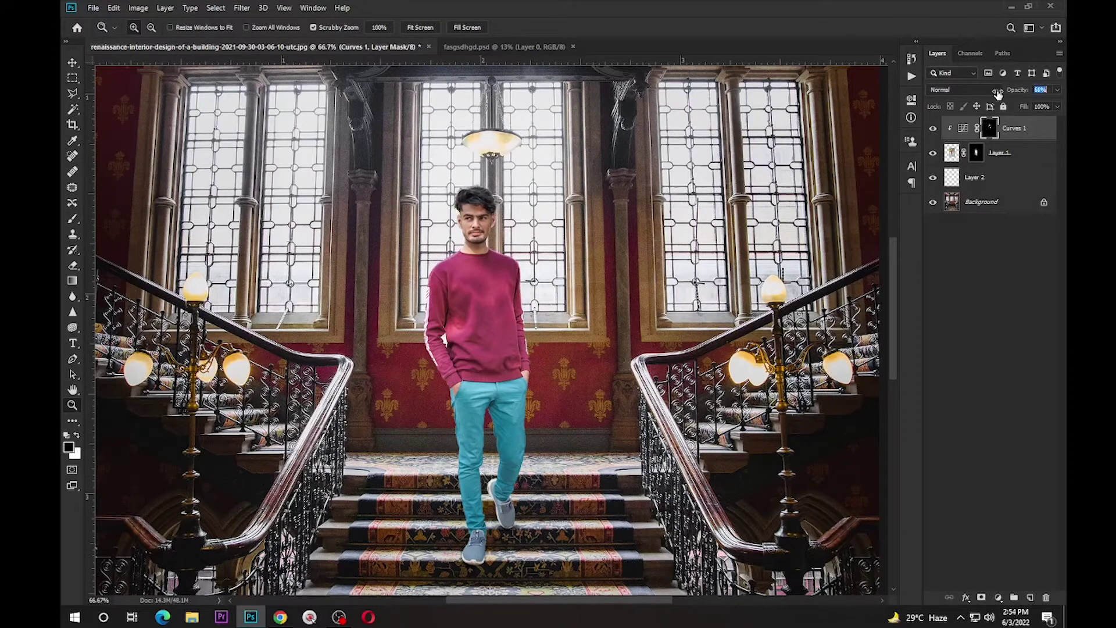
{"action": "left_click_drag", "start_coordinate": [492, 191], "coordinate": [942, 134]}
{"action": "left_click_drag", "start_coordinate": [1011, 95], "coordinate": [1022, 95]}
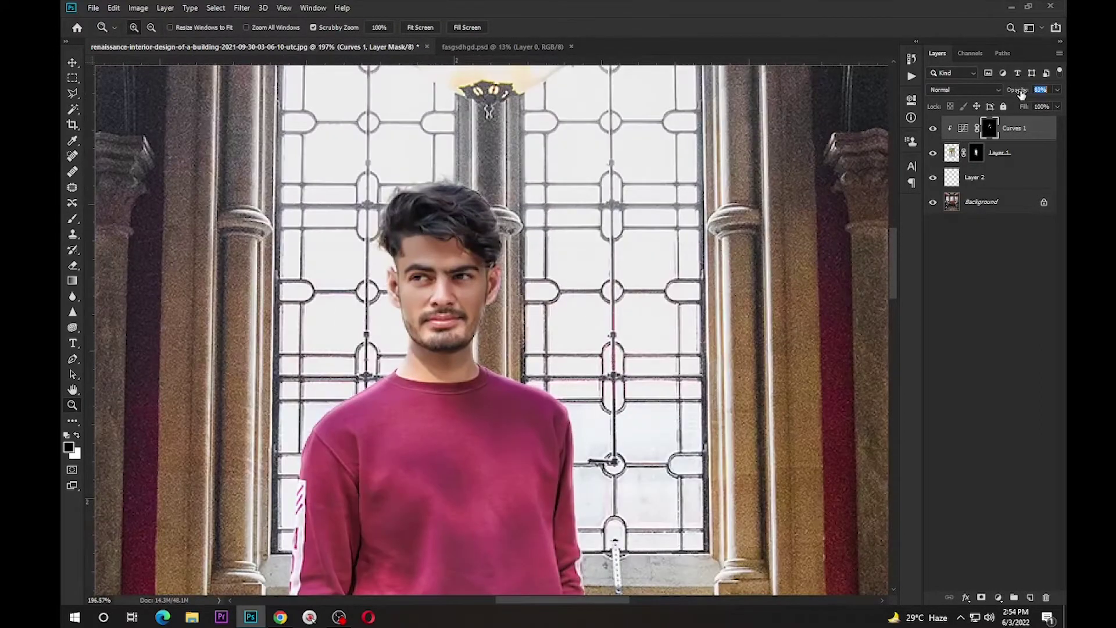
{"action": "double_click", "coordinate": [988, 129]}
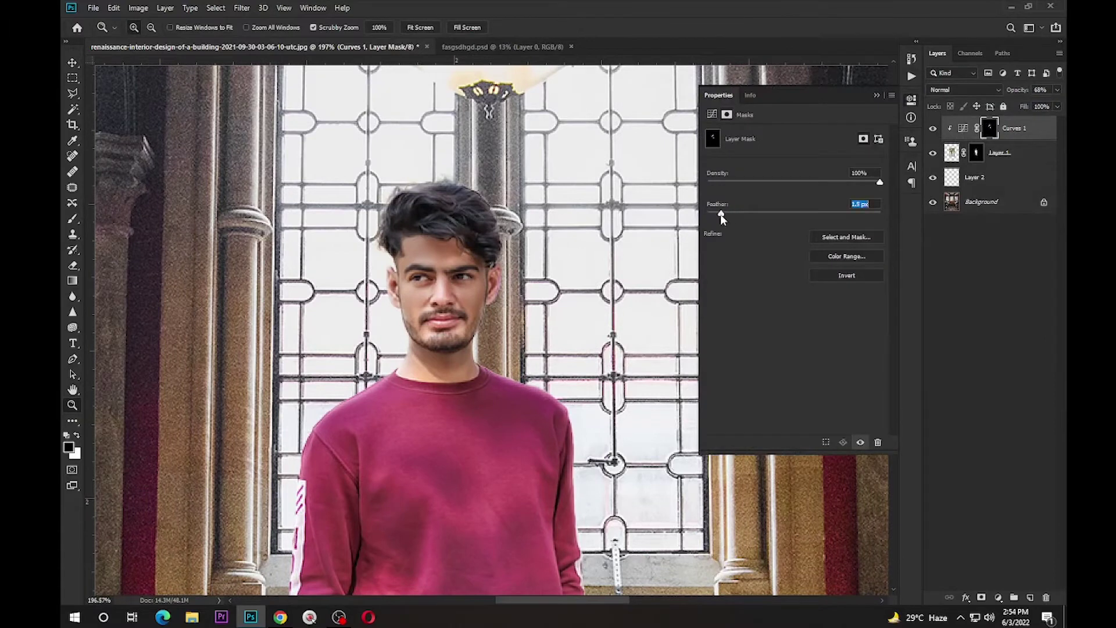
{"action": "left_click_drag", "start_coordinate": [822, 250], "coordinate": [443, 475]}
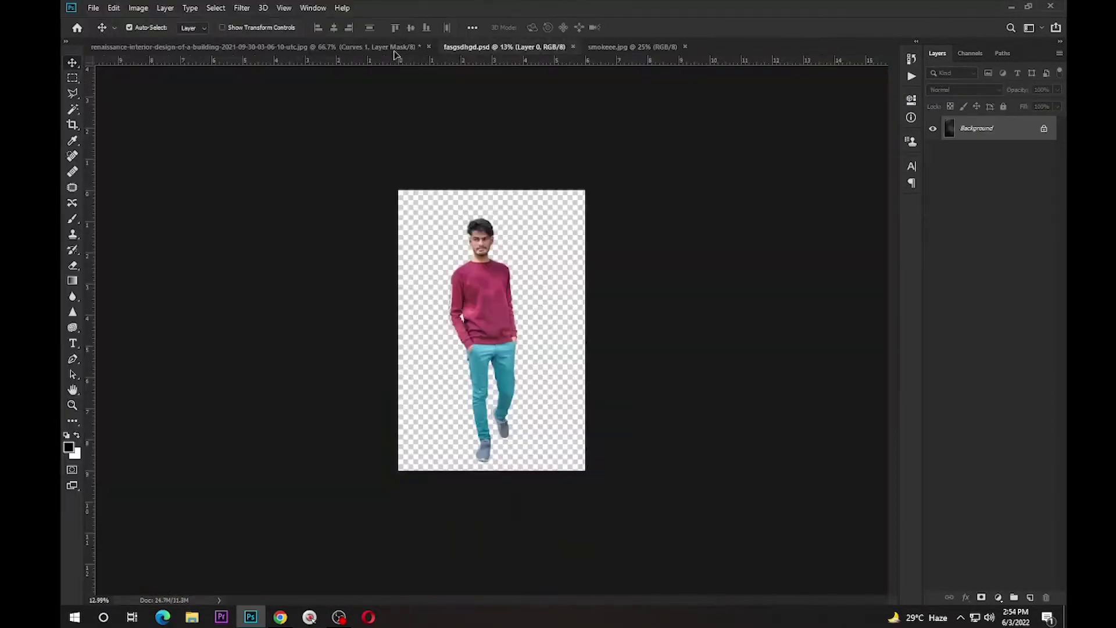
Step: Drag smokeee.jpg into the composite as Layer 3 and set it to Screen blend
{"action": "left_click_drag", "start_coordinate": [553, 250], "coordinate": [512, 260]}
{"action": "left_click", "coordinate": [499, 247]}
{"action": "key", "text": "ctrl+minus"}
{"action": "key", "text": "ctrl+minus"}
{"action": "left_click", "coordinate": [965, 89]}
{"action": "left_click", "coordinate": [953, 196]}
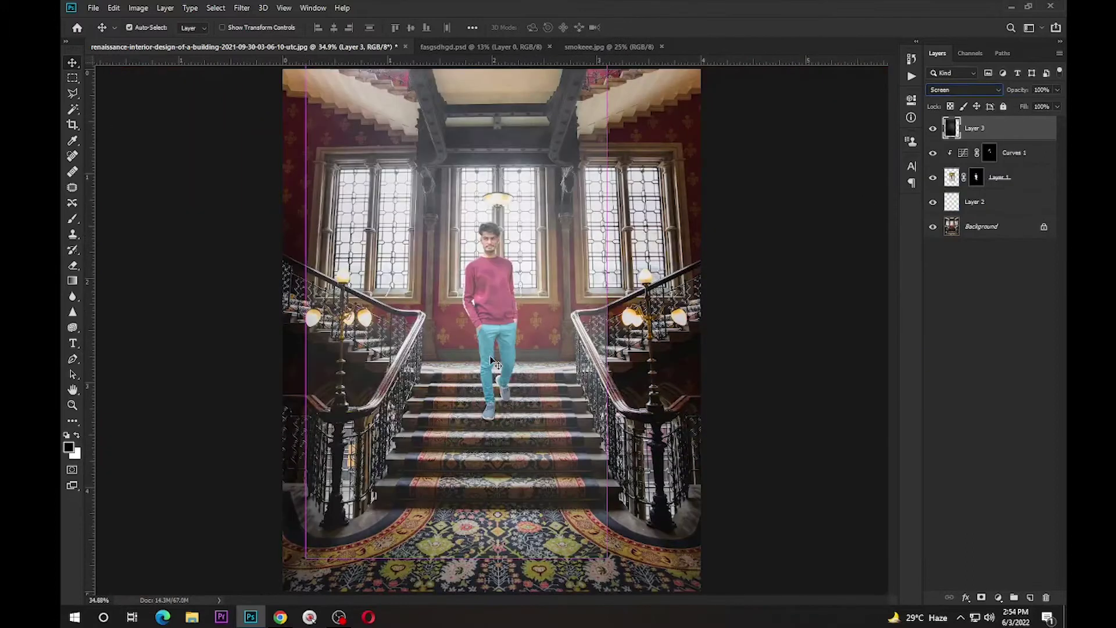
Step: Free-transform the smoke: rotate it 90°, flip it, and move it down over the stairs
{"action": "key", "text": "ctrl+t"}
{"action": "right_click", "coordinate": [512, 312]}
{"action": "left_click", "coordinate": [568, 433]}
{"action": "right_click", "coordinate": [590, 414]}
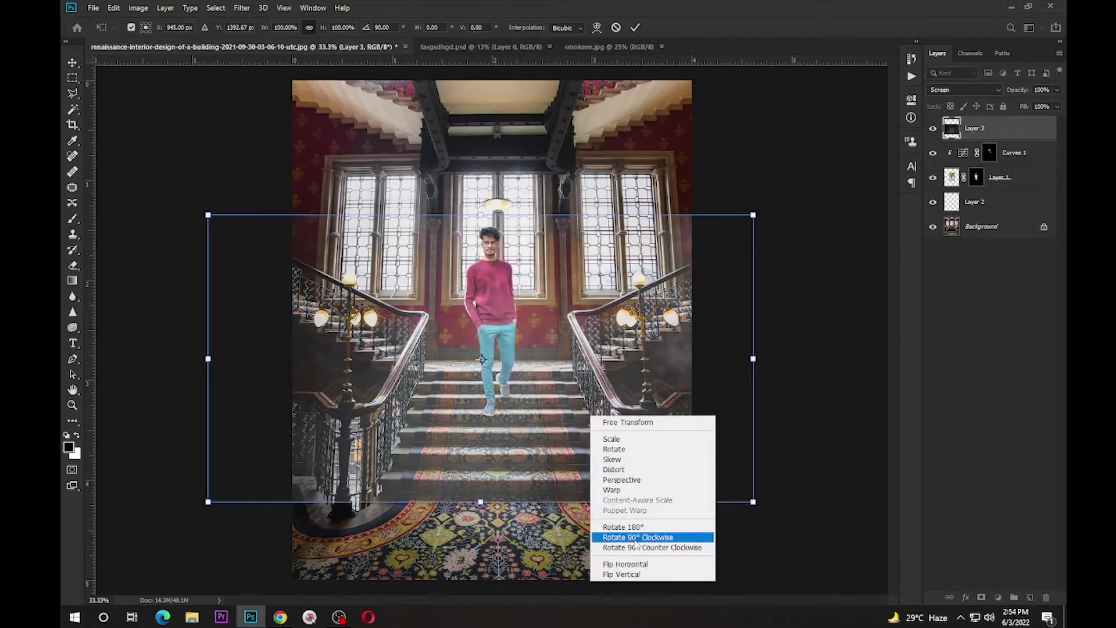
{"action": "left_click", "coordinate": [616, 534]}
{"action": "right_click", "coordinate": [636, 424]}
{"action": "left_click", "coordinate": [657, 544]}
{"action": "left_click_drag", "start_coordinate": [594, 425], "coordinate": [600, 497]}
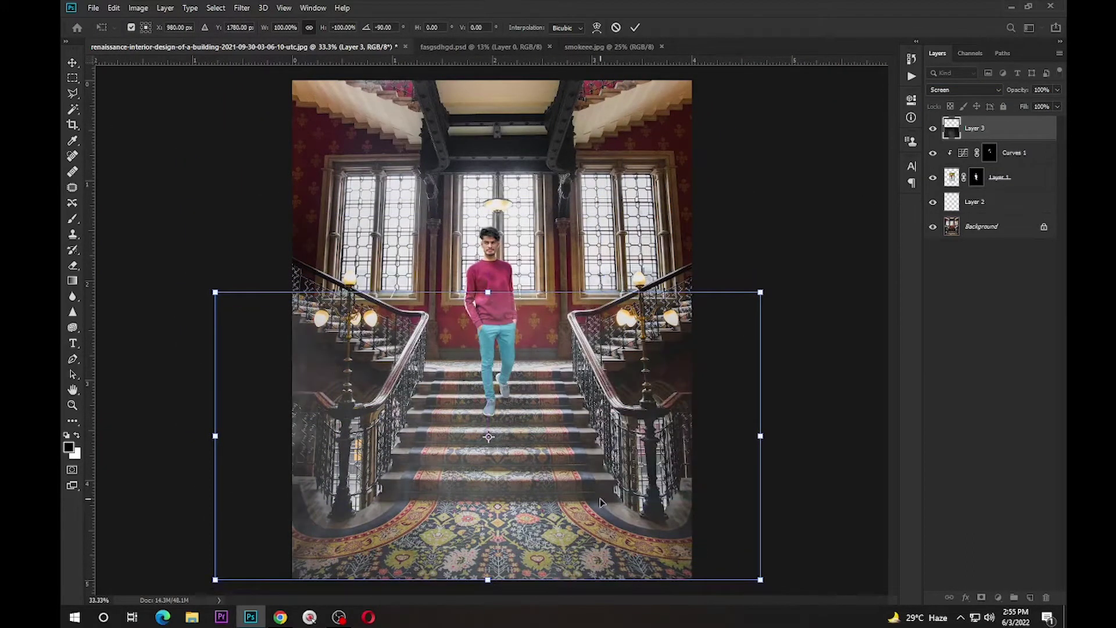
Step: Scale the smoke smaller, flip it vertically, commit, and lower its opacity to 40%
{"action": "key", "text": "ctrl+minus"}
{"action": "mouse_move", "coordinate": [620, 308]}
{"action": "left_mouse_down"}
{"action": "mouse_move", "coordinate": [591, 296]}
{"action": "mouse_move", "coordinate": [698, 267]}
{"action": "left_mouse_up"}
{"action": "right_click", "coordinate": [549, 384]}
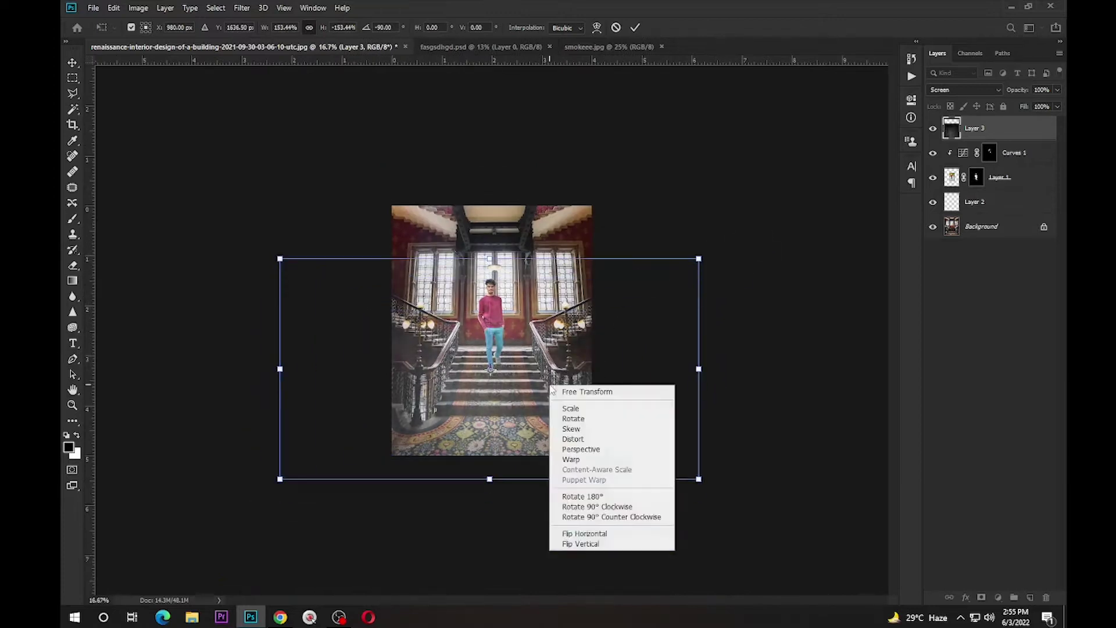
{"action": "left_click", "coordinate": [605, 547]}
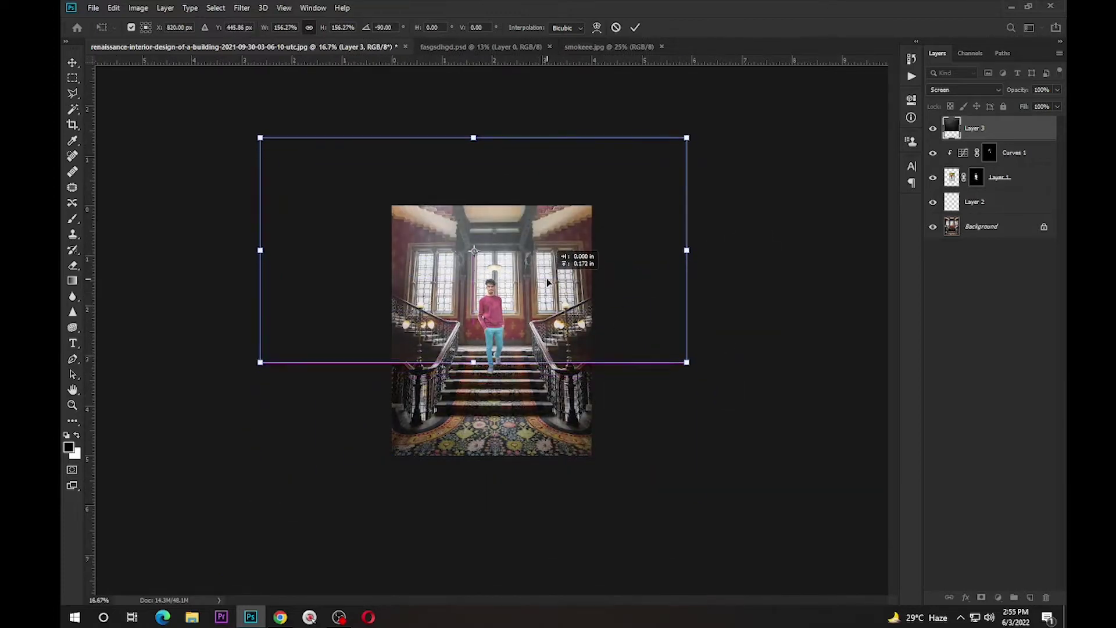
{"action": "key", "text": "Return"}
{"action": "key", "text": "ctrl+plus"}
{"action": "key", "text": "ctrl+plus"}
{"action": "key", "text": "ctrl+plus"}
{"action": "left_click_drag", "start_coordinate": [1015, 91], "coordinate": [872, 167]}
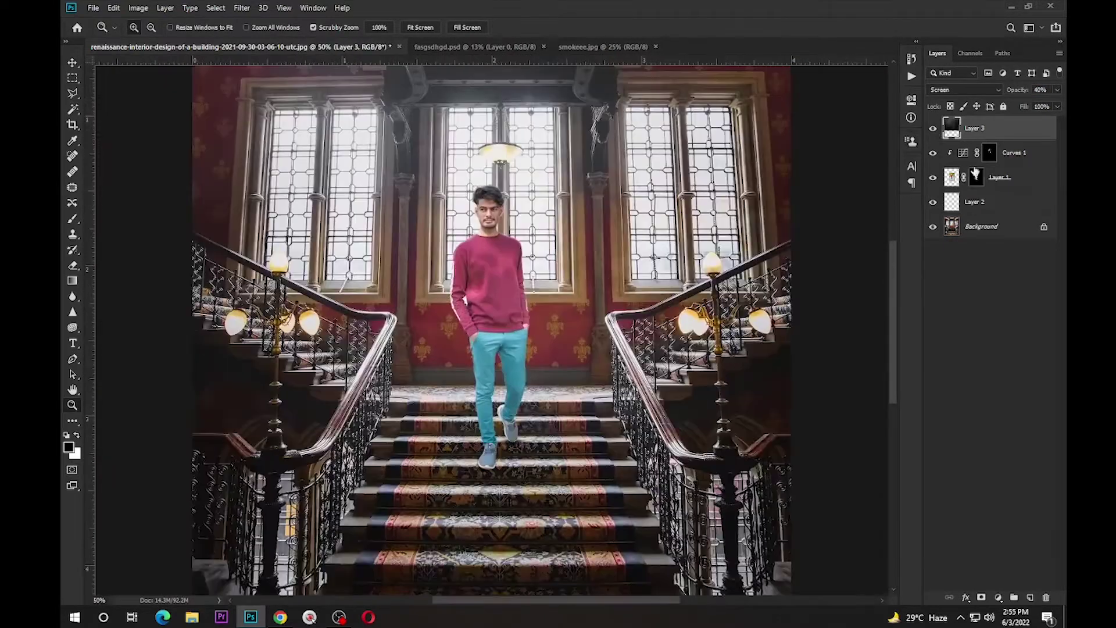
Step: Tighten the man's Layer 1 mask edges with the Minimum filter
{"action": "left_click", "coordinate": [977, 177]}
{"action": "left_click_drag", "start_coordinate": [488, 337], "coordinate": [523, 337]}
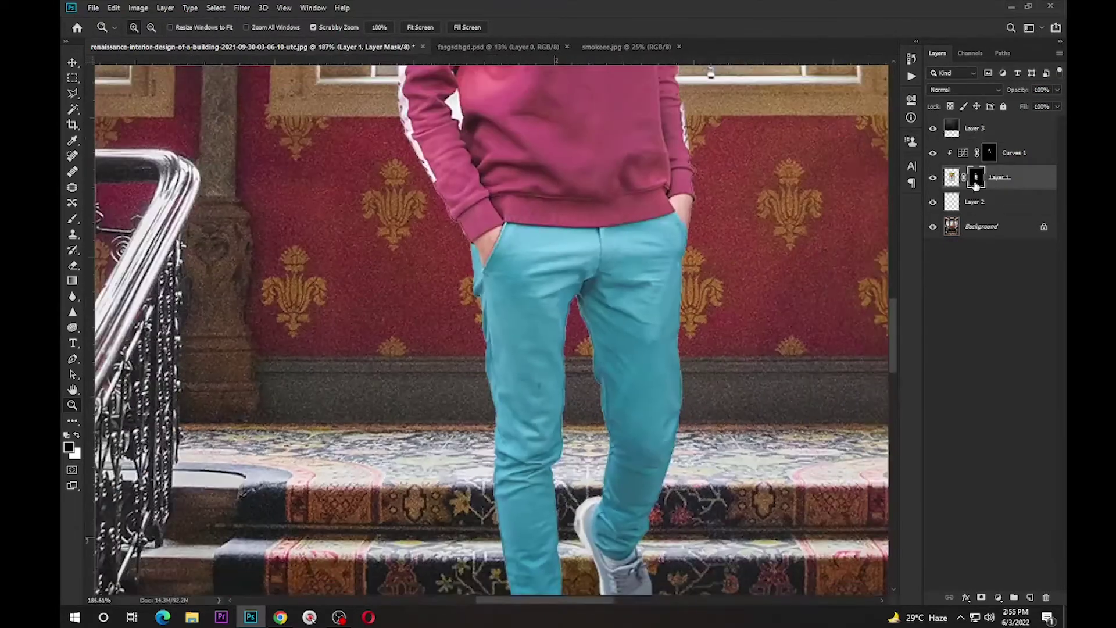
{"action": "left_click", "coordinate": [241, 8]}
{"action": "left_click", "coordinate": [414, 291]}
{"action": "key", "text": "Return"}
{"action": "key", "text": "ctrl+0"}
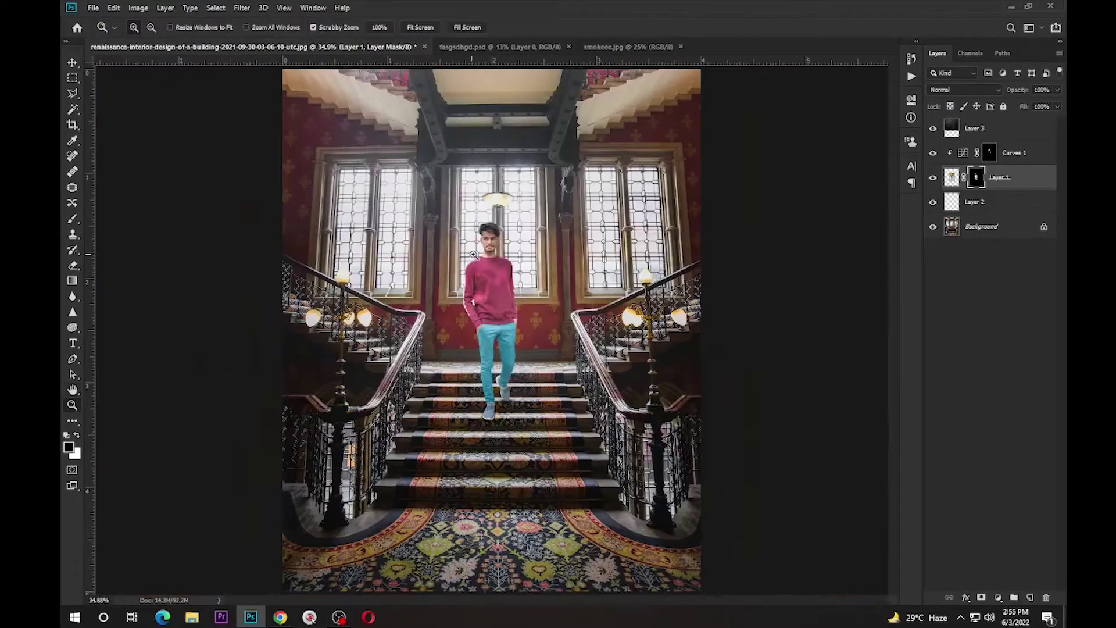
{"action": "left_click_drag", "start_coordinate": [494, 276], "coordinate": [544, 277]}
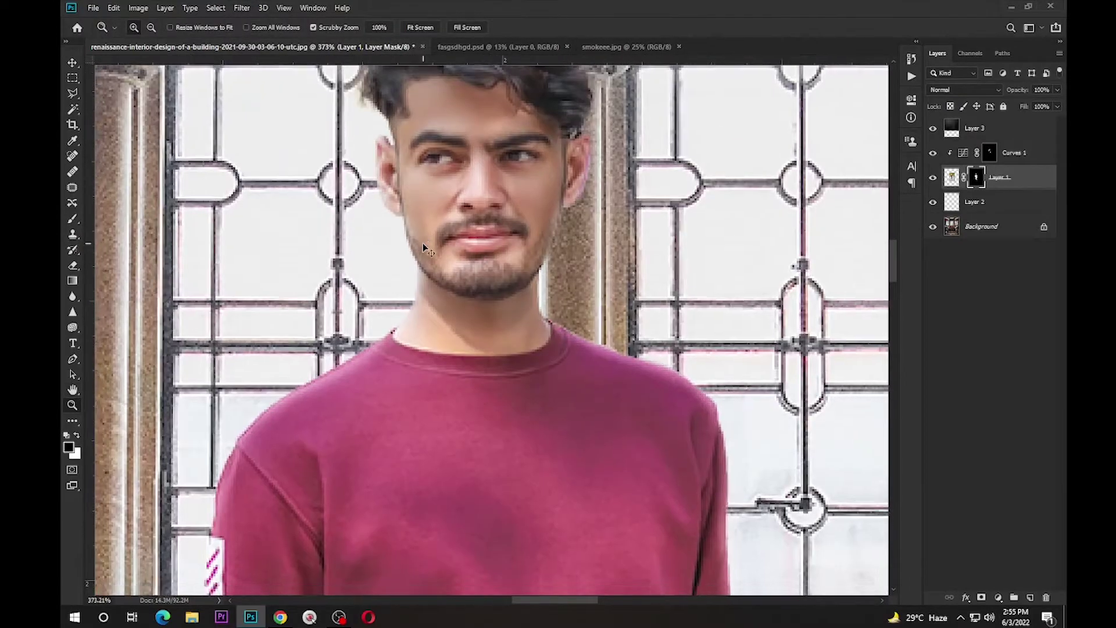
Step: Stamp all visible layers into a new Layer 4 with Ctrl+Alt+Shift+E
{"action": "key", "text": "ctrl+0"}
{"action": "left_click", "coordinate": [897, 95]}
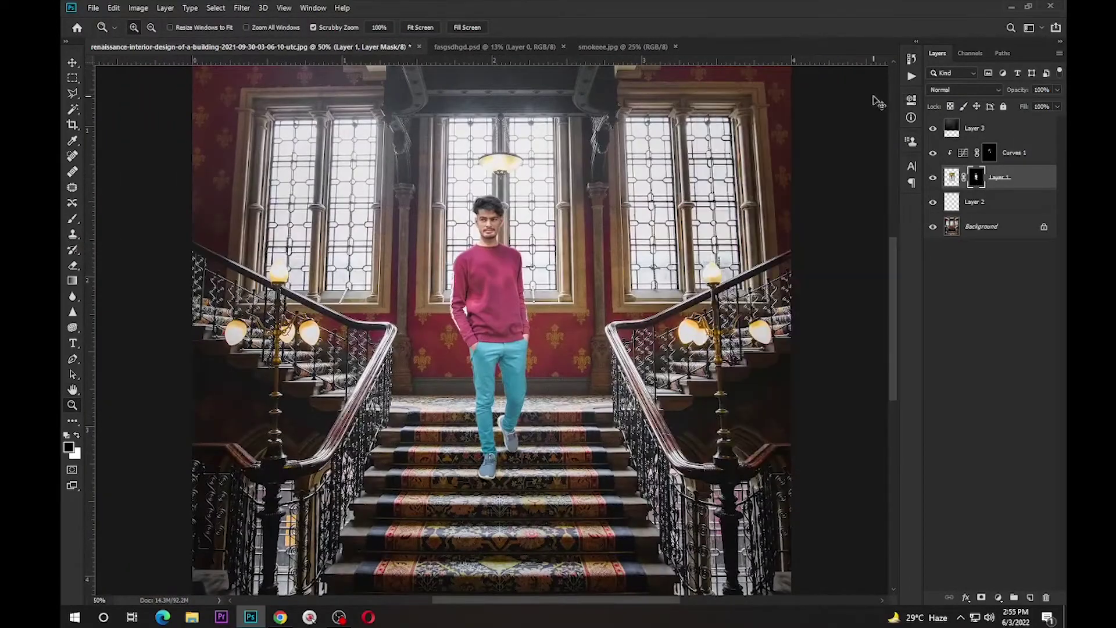
{"action": "key", "text": "ctrl+minus"}
{"action": "key", "text": "ctrl+plus"}
{"action": "key", "text": "ctrl+minus"}
{"action": "key", "text": "ctrl+plus"}
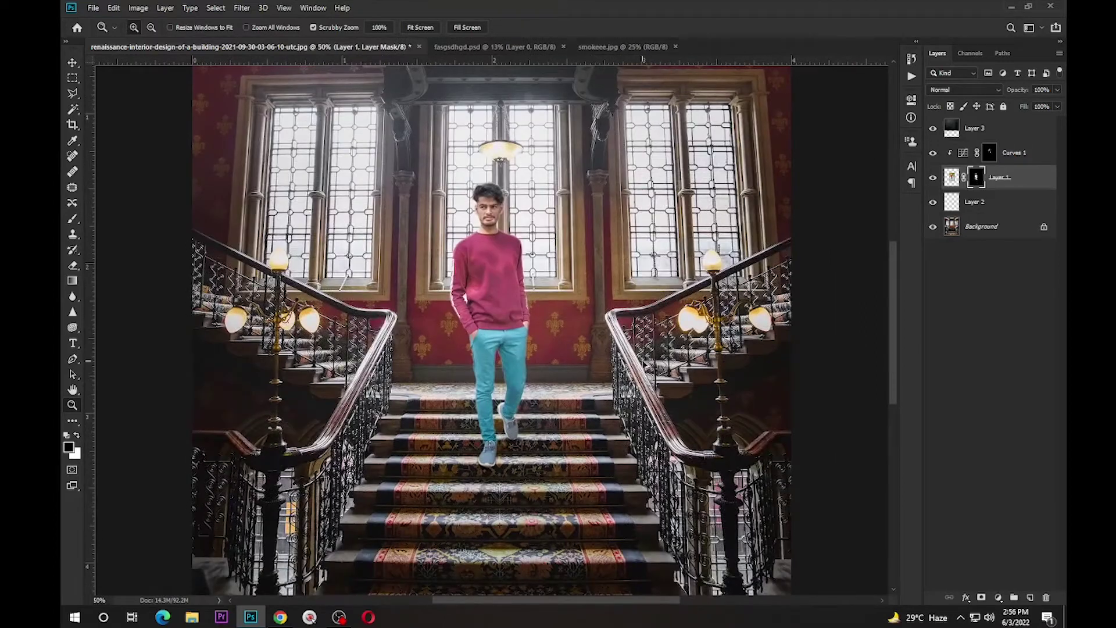
{"action": "key", "text": "ctrl+minus"}
{"action": "key", "text": "alt+period"}
{"action": "key", "text": "ctrl+shift+alt+e"}
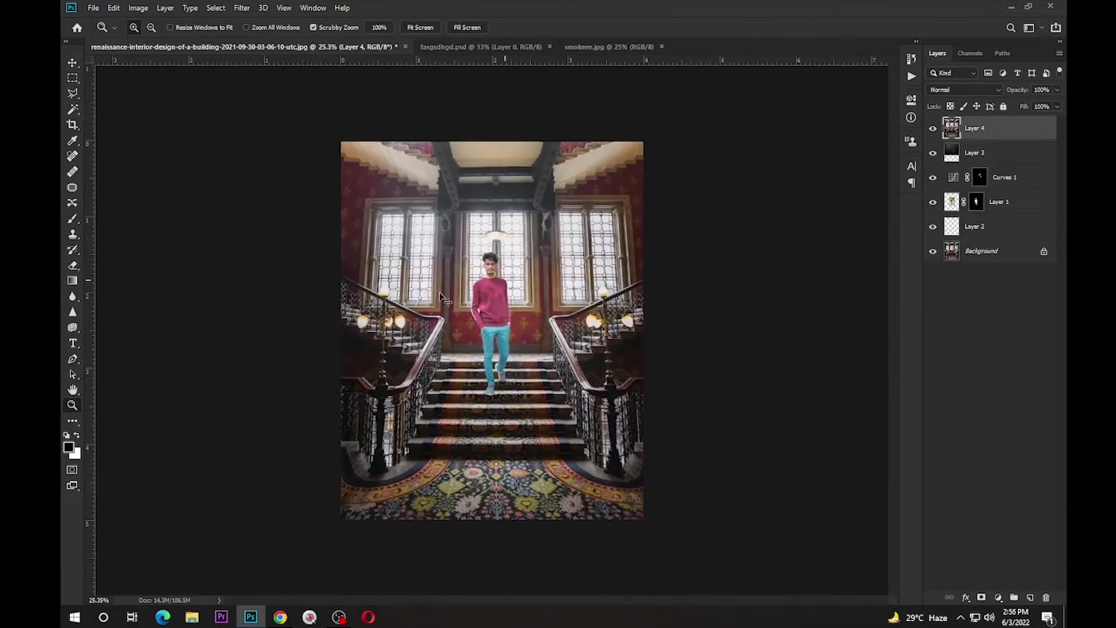
Step: In the Camera Raw Filter, set Temperature to +4 and Contrast to +15
{"action": "key", "text": "ctrl+shift+a"}
{"action": "left_click_drag", "start_coordinate": [891, 298], "coordinate": [892, 321]}
{"action": "mouse_move", "coordinate": [883, 360]}
{"action": "left_mouse_down"}
{"action": "mouse_move", "coordinate": [907, 379]}
{"action": "mouse_move", "coordinate": [879, 397]}
{"action": "left_mouse_up"}
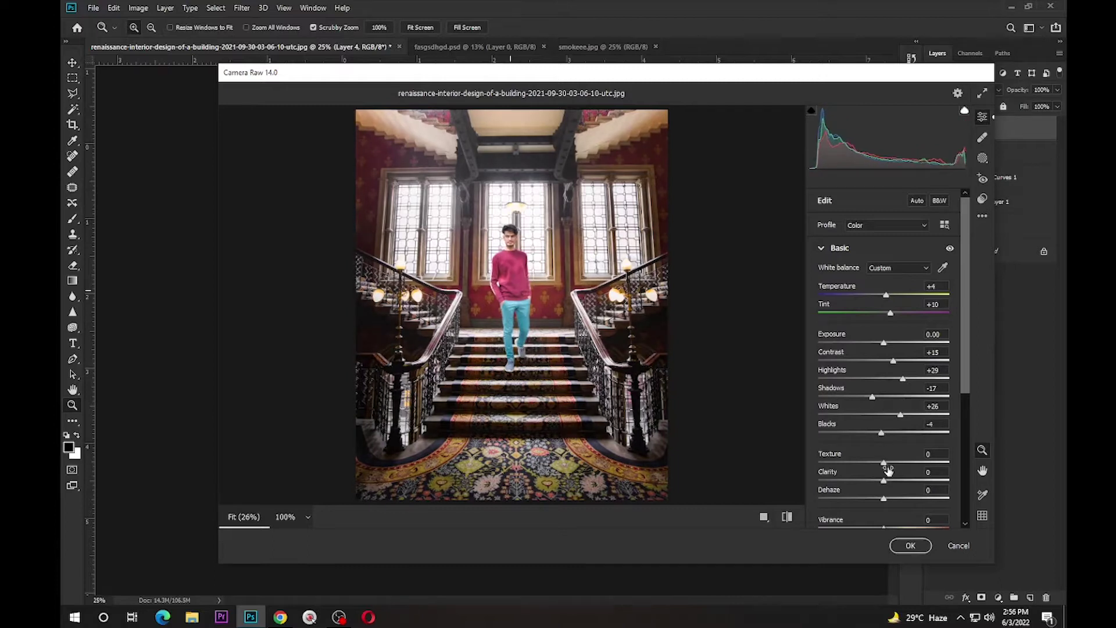
Step: Raise Vibrance and shape a faded-shadow tone curve, including the Red channel
{"action": "left_click_drag", "start_coordinate": [898, 462], "coordinate": [890, 463]}
{"action": "scroll", "coordinate": [891, 463], "scroll_direction": "down", "scroll_amount": 3}
{"action": "mouse_move", "coordinate": [884, 413]}
{"action": "left_mouse_down"}
{"action": "mouse_move", "coordinate": [905, 414]}
{"action": "mouse_move", "coordinate": [855, 408]}
{"action": "left_mouse_up"}
{"action": "left_click", "coordinate": [837, 454]}
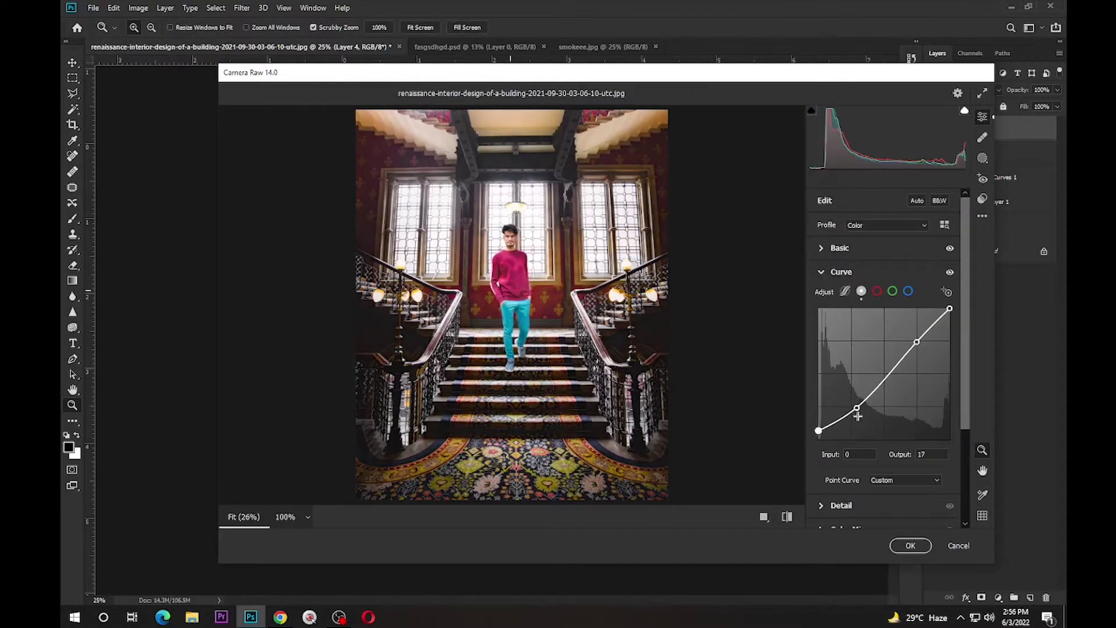
{"action": "left_click", "coordinate": [877, 293]}
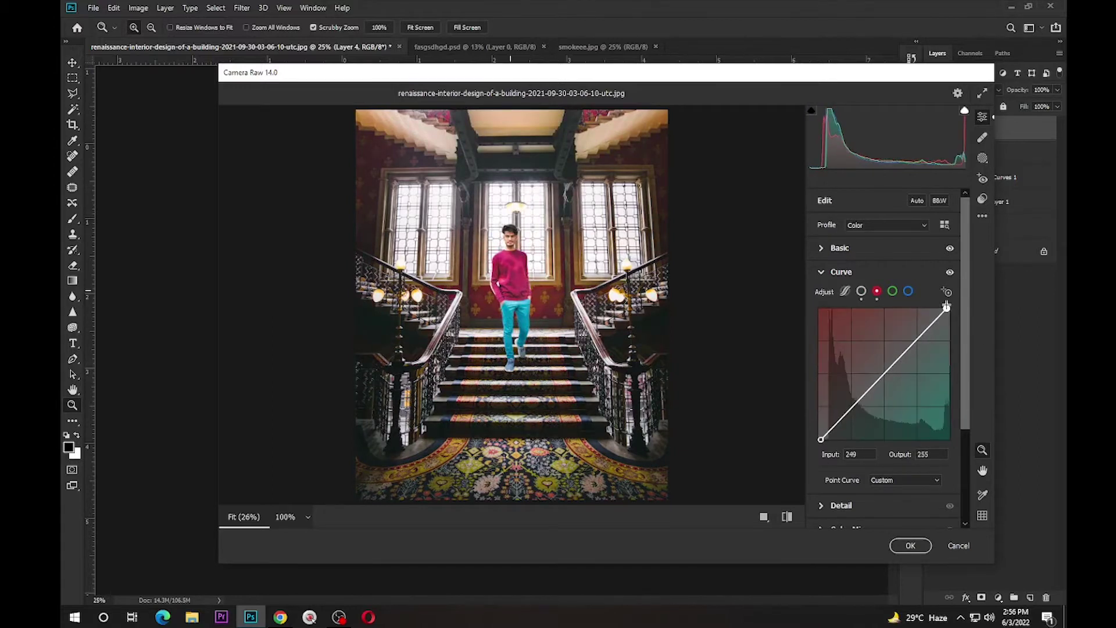
{"action": "left_click", "coordinate": [841, 506]}
Step: In Color Mixer, shift Yellows hue to −100 and cut saturation: Reds −28, Oranges −18, Magentas −25
{"action": "left_click", "coordinate": [841, 296]}
{"action": "left_click", "coordinate": [851, 319]}
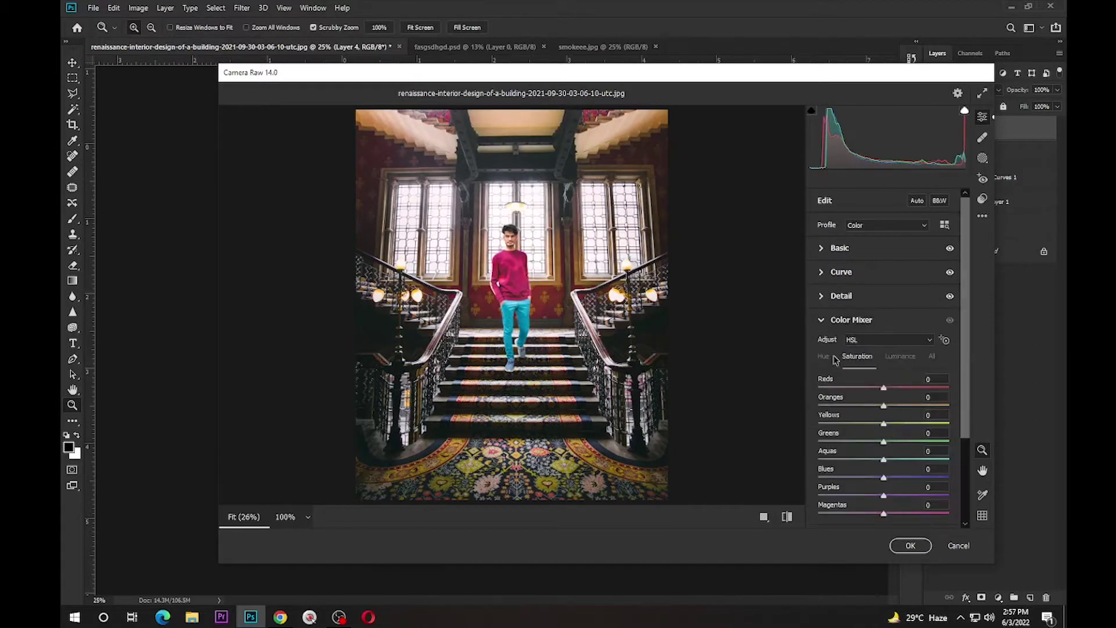
{"action": "left_click_drag", "start_coordinate": [864, 424], "coordinate": [791, 431]}
{"action": "left_click", "coordinate": [857, 355]}
{"action": "left_click_drag", "start_coordinate": [884, 387], "coordinate": [869, 388]}
{"action": "key", "text": "ctrl+alt+0"}
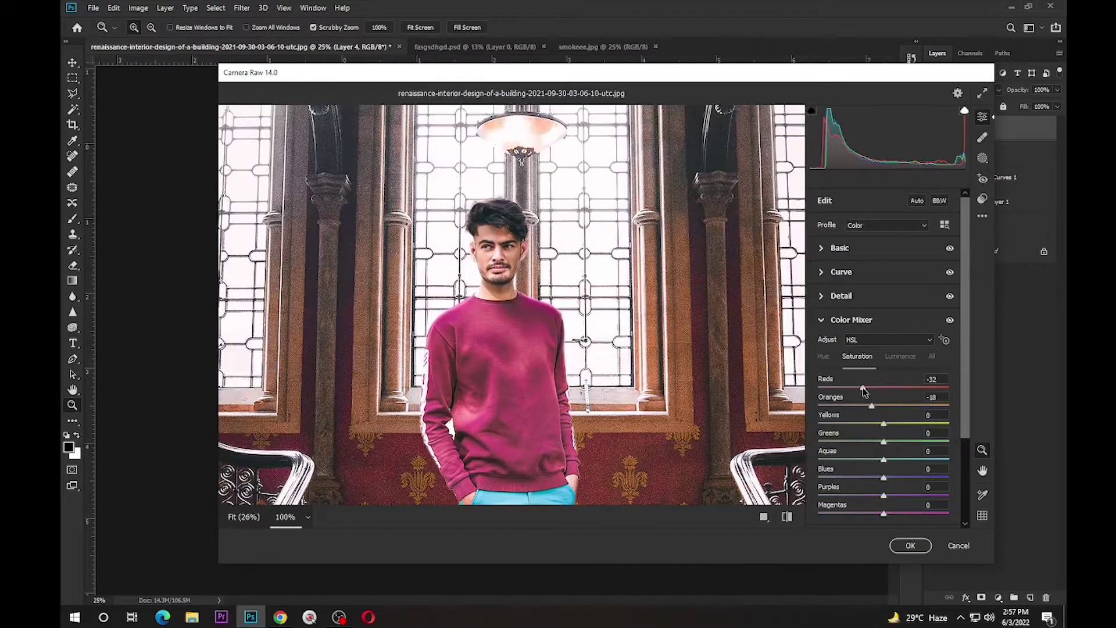
{"action": "left_click_drag", "start_coordinate": [875, 497], "coordinate": [874, 498]}
{"action": "key", "text": "ctrl+0"}
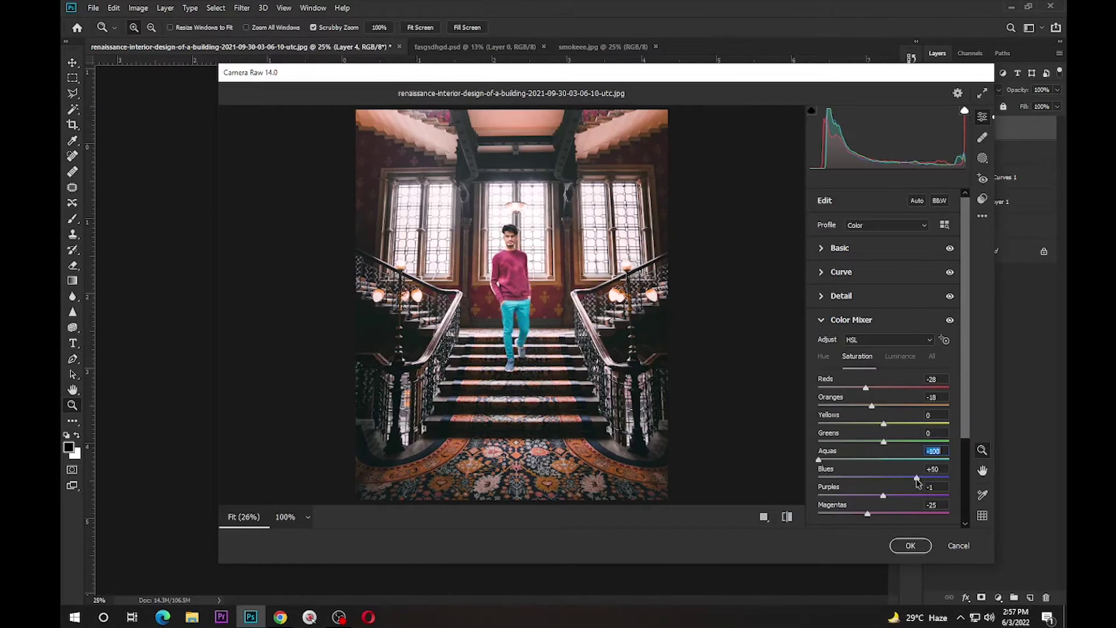
{"action": "left_click", "coordinate": [902, 357]}
{"action": "left_click", "coordinate": [823, 319]}
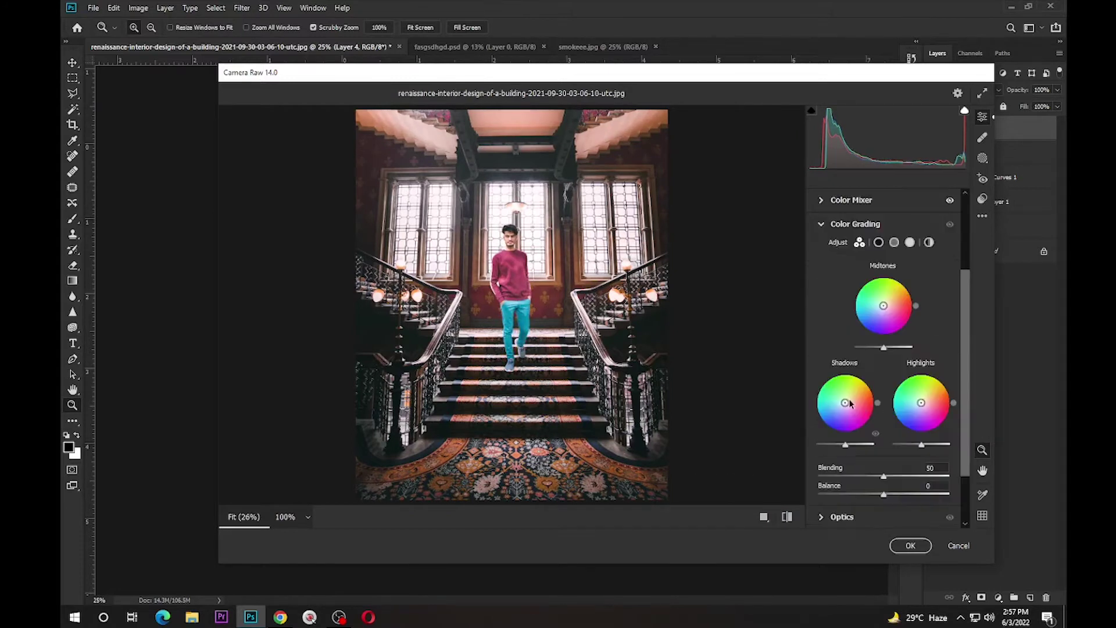
Step: Tint the highlights orange and add a dark vignette with midpoint 30 and full feather
{"action": "left_click_drag", "start_coordinate": [921, 403], "coordinate": [939, 394]}
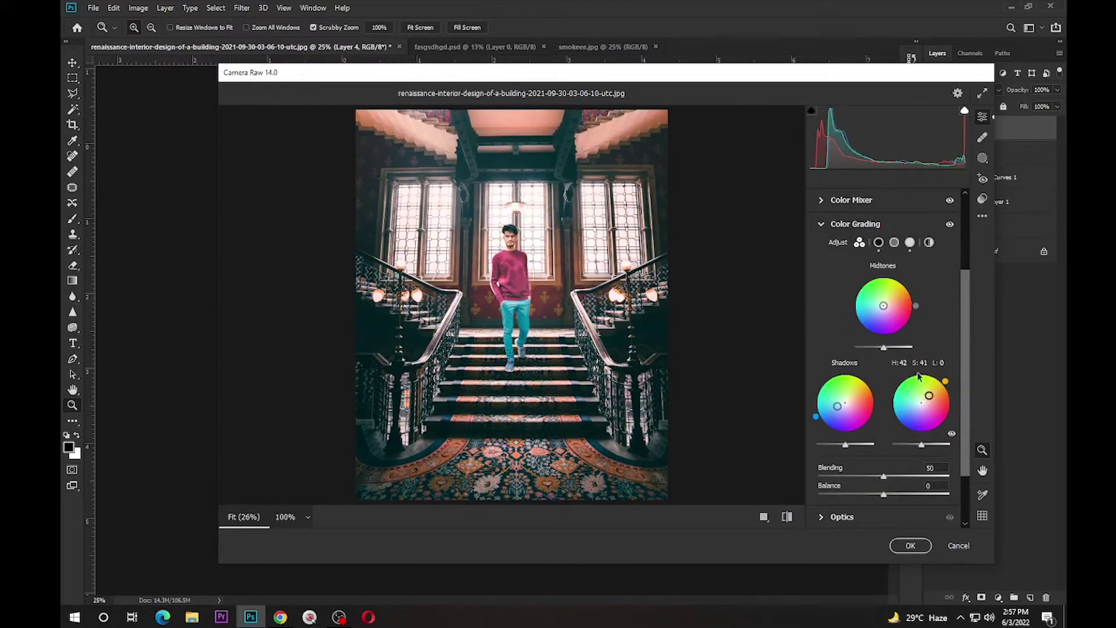
{"action": "left_click", "coordinate": [855, 224]}
{"action": "left_click", "coordinate": [843, 420]}
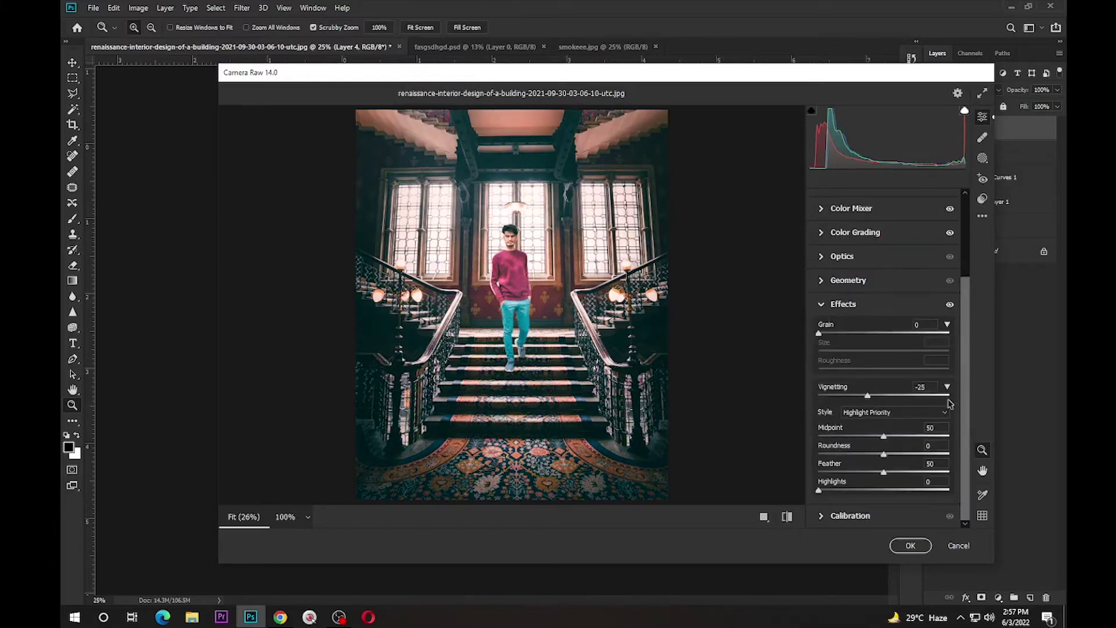
{"action": "left_click_drag", "start_coordinate": [883, 436], "coordinate": [858, 436]}
{"action": "left_click_drag", "start_coordinate": [884, 472], "coordinate": [991, 487]}
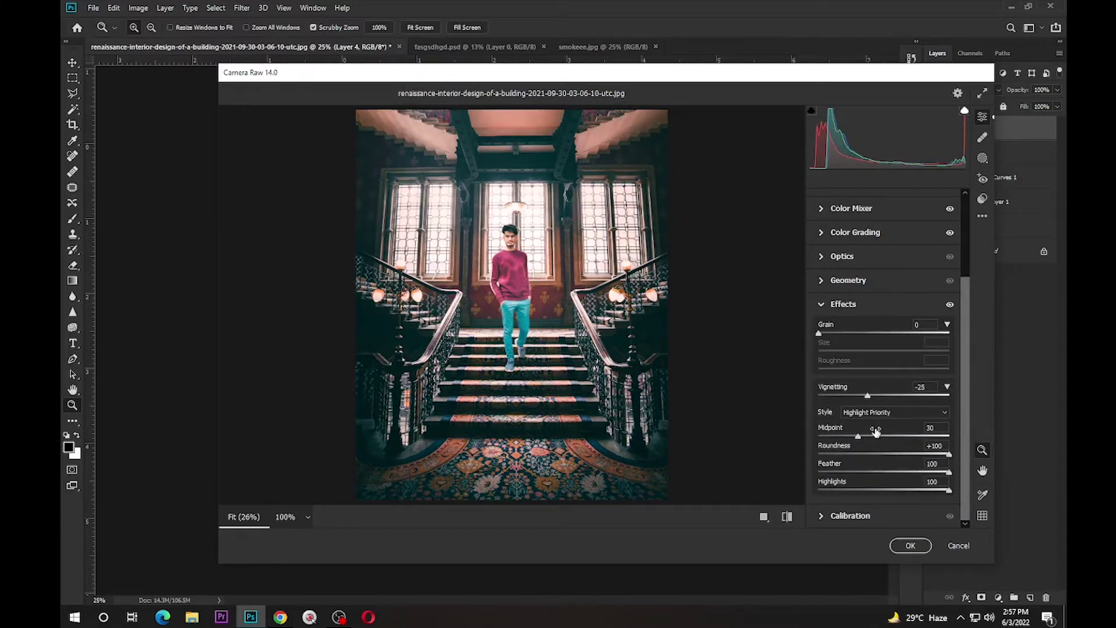
Step: Set the Calibration primary hues to Red -9, Green +15 and Blue -20
{"action": "left_click", "coordinate": [826, 304]}
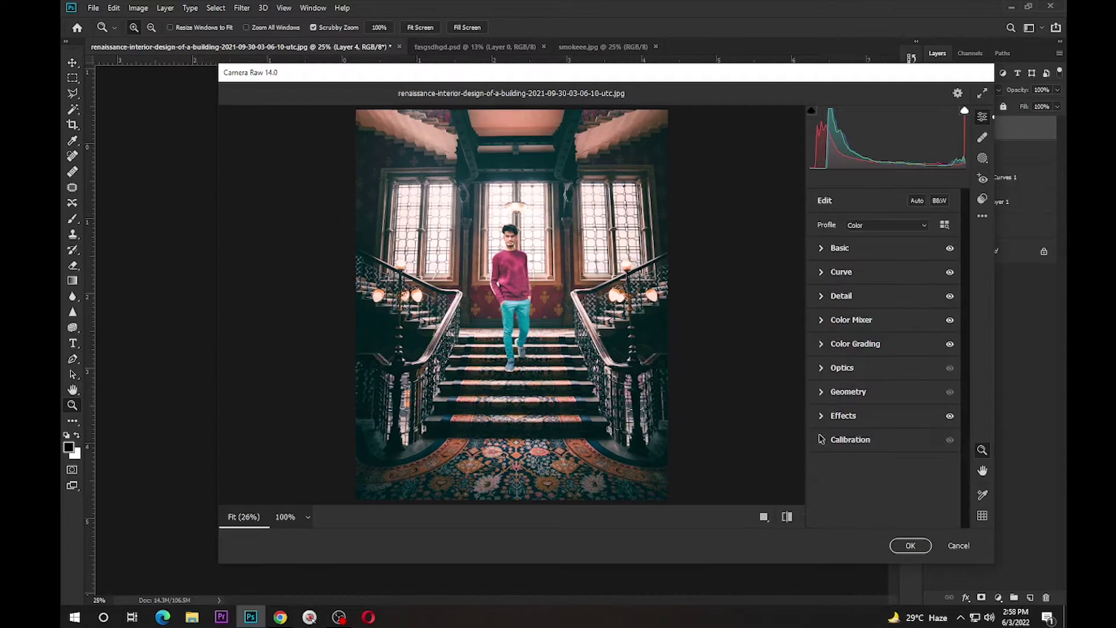
{"action": "left_click", "coordinate": [826, 445]}
{"action": "mouse_move", "coordinate": [883, 499]}
{"action": "left_mouse_down"}
{"action": "mouse_move", "coordinate": [914, 499]}
{"action": "mouse_move", "coordinate": [870, 499]}
{"action": "left_mouse_up"}
{"action": "left_click_drag", "start_coordinate": [884, 390], "coordinate": [880, 390]}
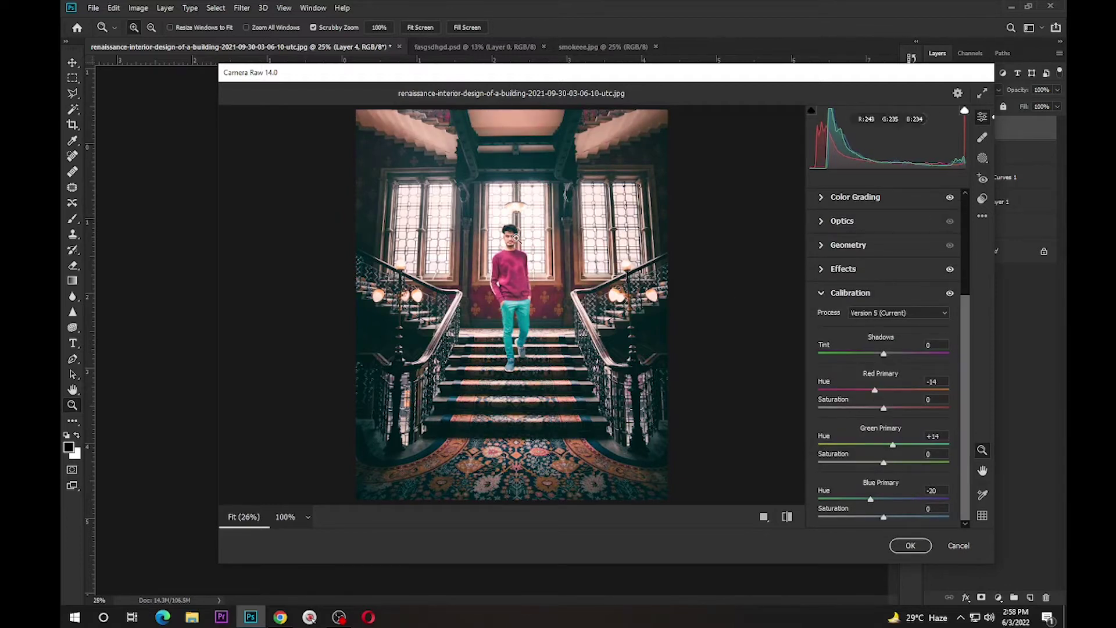
{"action": "left_click", "coordinate": [515, 238]}
{"action": "left_click_drag", "start_coordinate": [886, 390], "coordinate": [846, 391]}
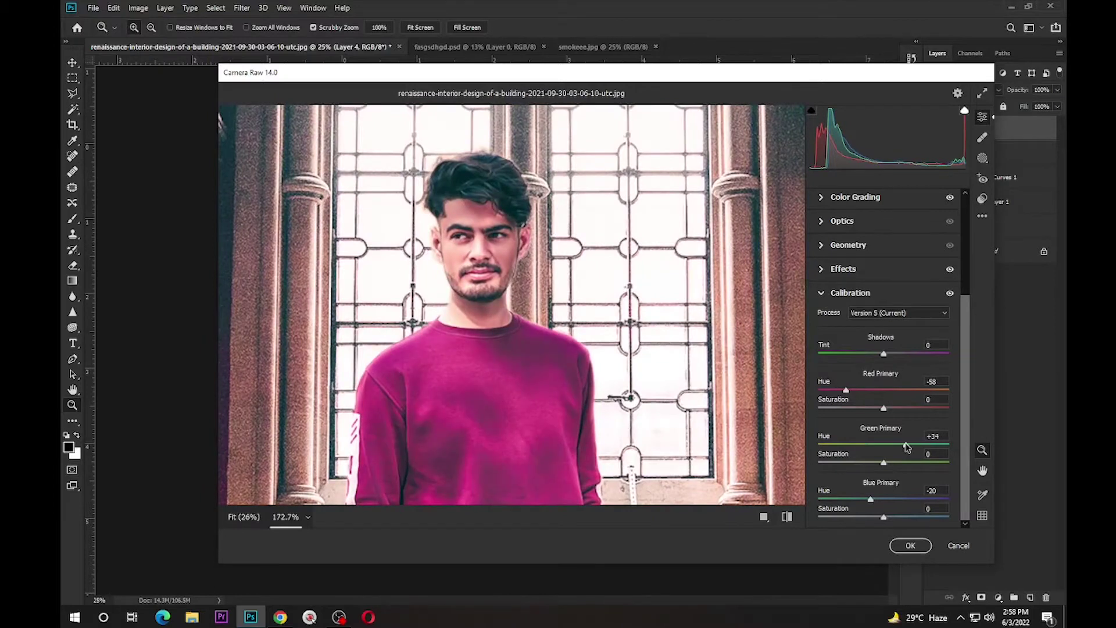
{"action": "key", "text": "ctrl+0"}
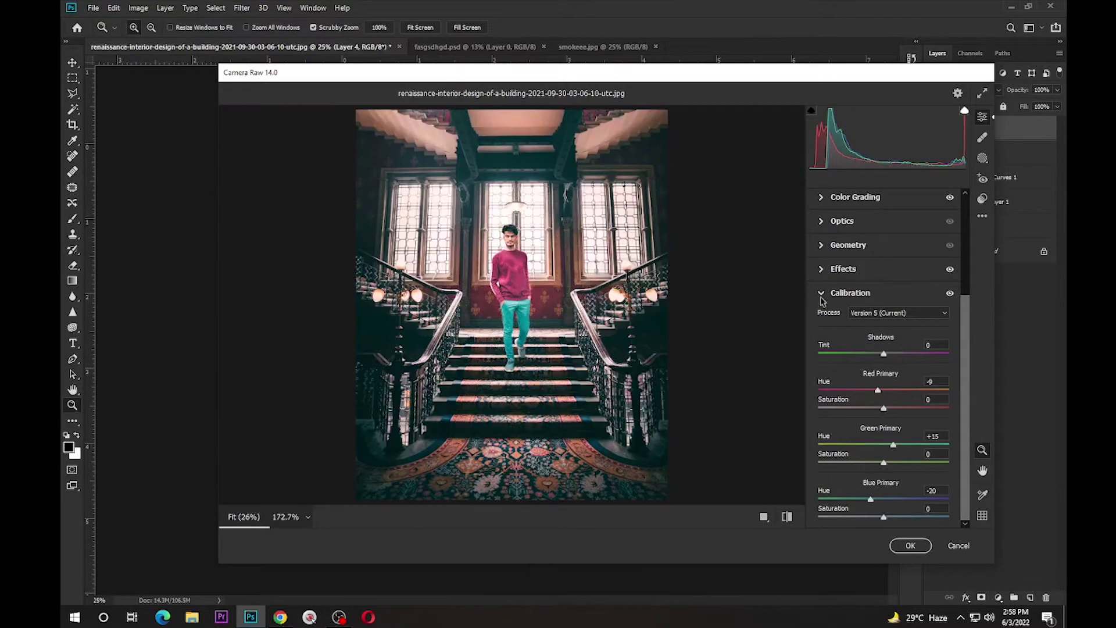
Step: Lay a linear gradient mask over the lower part of the photo
{"action": "key", "text": "m"}
{"action": "left_click", "coordinate": [849, 299]}
{"action": "left_click_drag", "start_coordinate": [543, 478], "coordinate": [545, 302]}
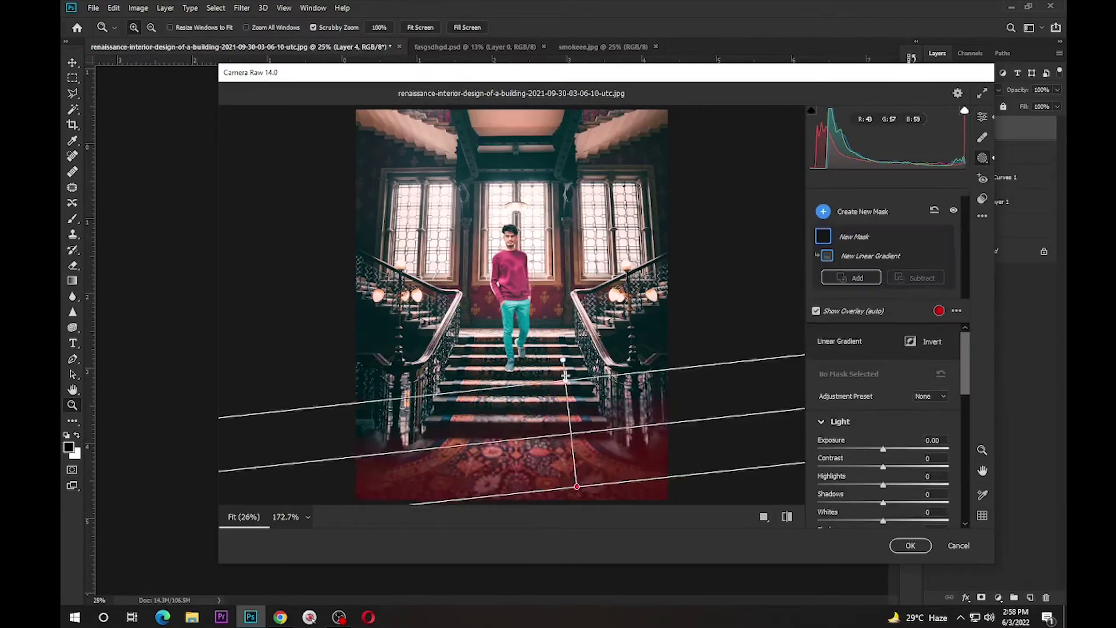
Step: Darken and dehaze the carpet under the bottom gradient mask, raising highlights and whites
{"action": "left_click_drag", "start_coordinate": [968, 357], "coordinate": [968, 454]}
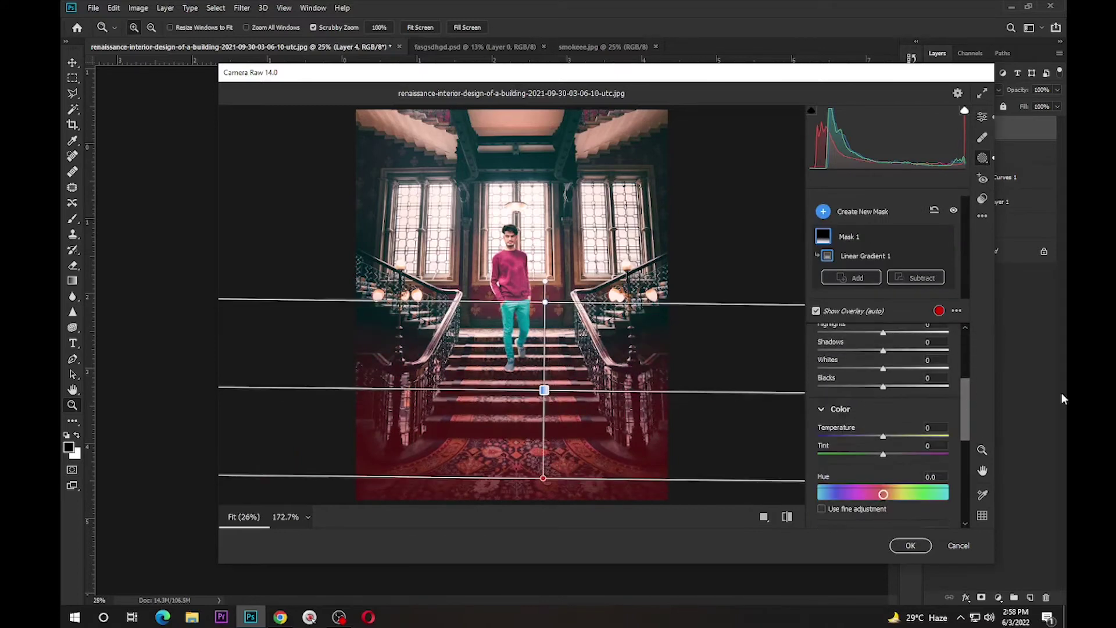
{"action": "mouse_move", "coordinate": [883, 486]}
{"action": "left_mouse_down"}
{"action": "mouse_move", "coordinate": [910, 490]}
{"action": "mouse_move", "coordinate": [891, 479]}
{"action": "left_mouse_up"}
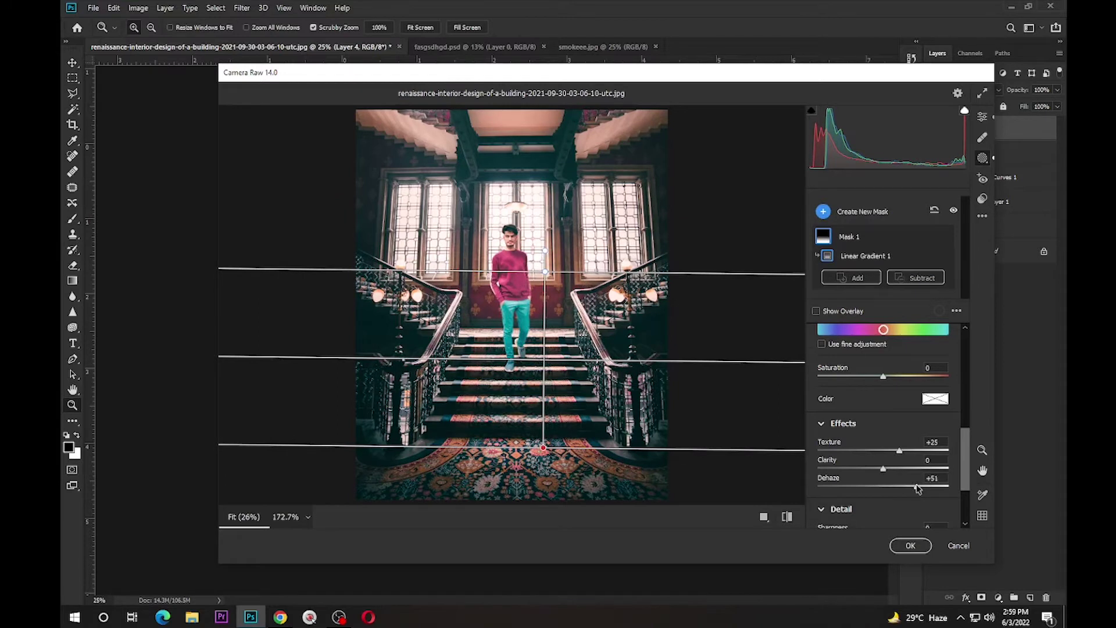
{"action": "scroll", "coordinate": [895, 419], "scroll_direction": "up", "scroll_amount": 5}
{"action": "left_click_drag", "start_coordinate": [883, 362], "coordinate": [862, 363]}
{"action": "left_click", "coordinate": [906, 398]}
{"action": "left_click", "coordinate": [908, 434]}
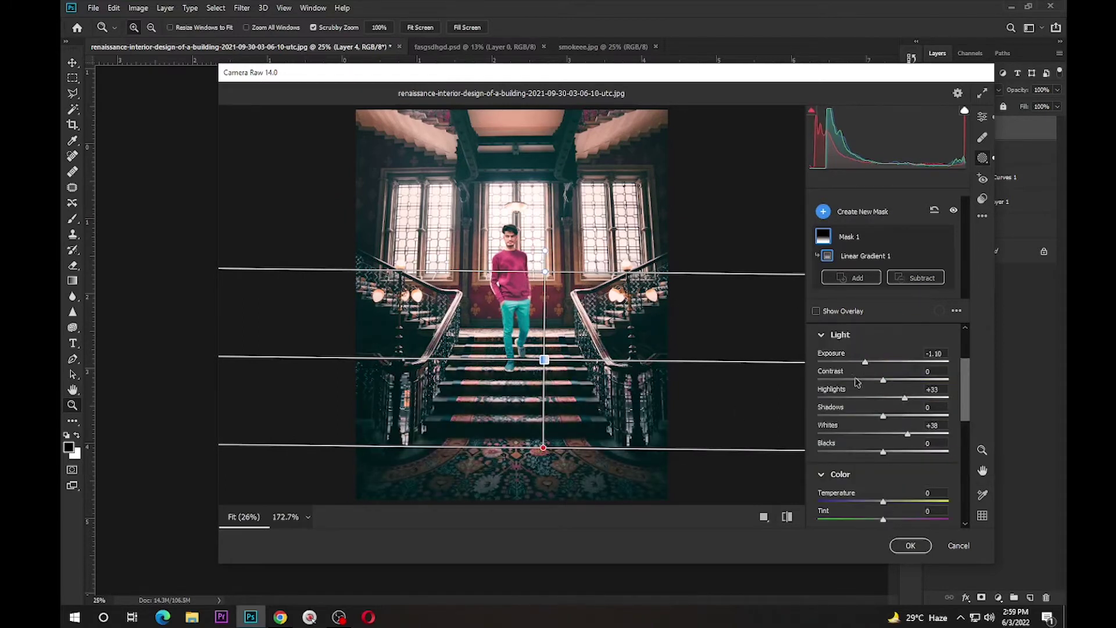
{"action": "left_click_drag", "start_coordinate": [544, 356], "coordinate": [545, 342]}
{"action": "left_click", "coordinate": [983, 116]}
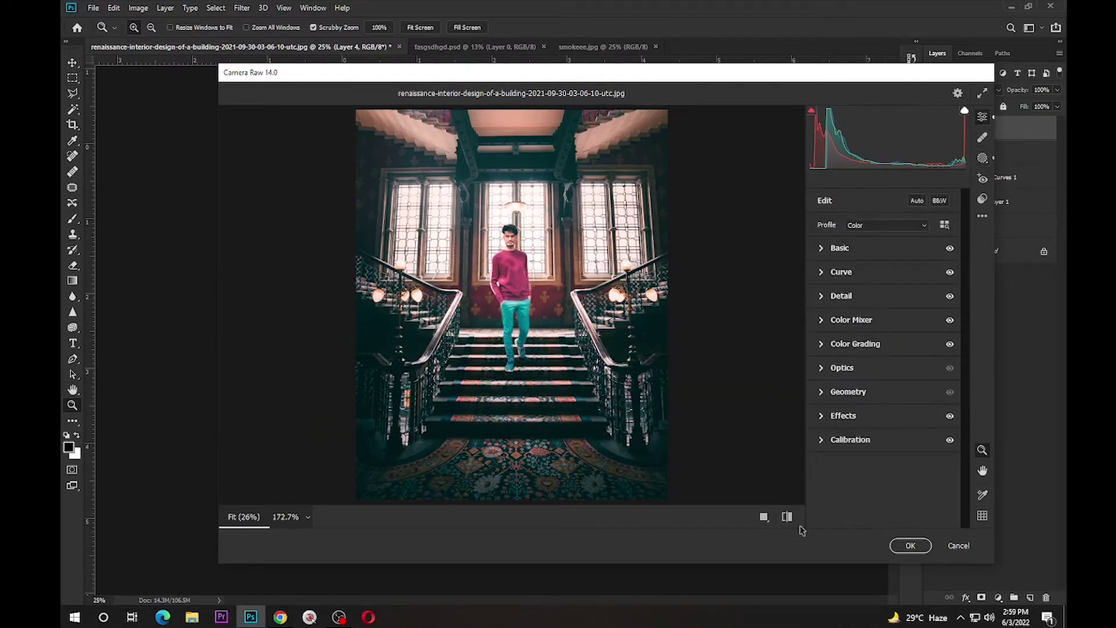
Step: Add an inverted radial mask around the man with Texture +55 and Dehaze -11
{"action": "left_click", "coordinate": [982, 158]}
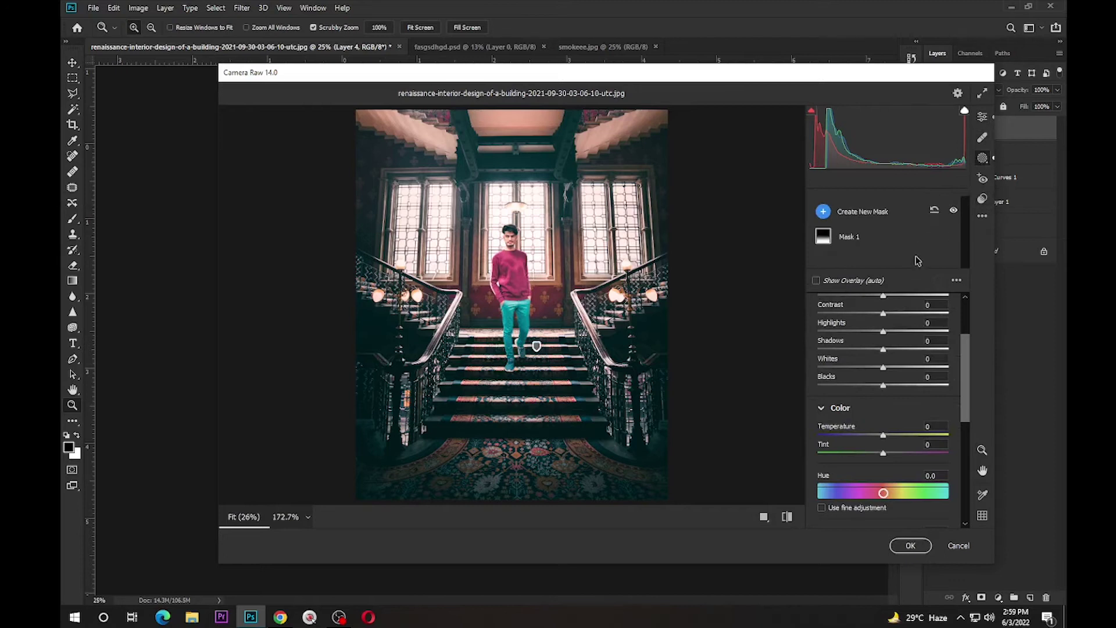
{"action": "left_click", "coordinate": [986, 160]}
{"action": "left_click", "coordinate": [968, 214]}
{"action": "mouse_move", "coordinate": [502, 273]}
{"action": "left_mouse_down"}
{"action": "mouse_move", "coordinate": [558, 370]}
{"action": "mouse_move", "coordinate": [505, 391]}
{"action": "left_mouse_up"}
{"action": "key", "text": "'"}
{"action": "left_click_drag", "start_coordinate": [503, 279], "coordinate": [512, 295]}
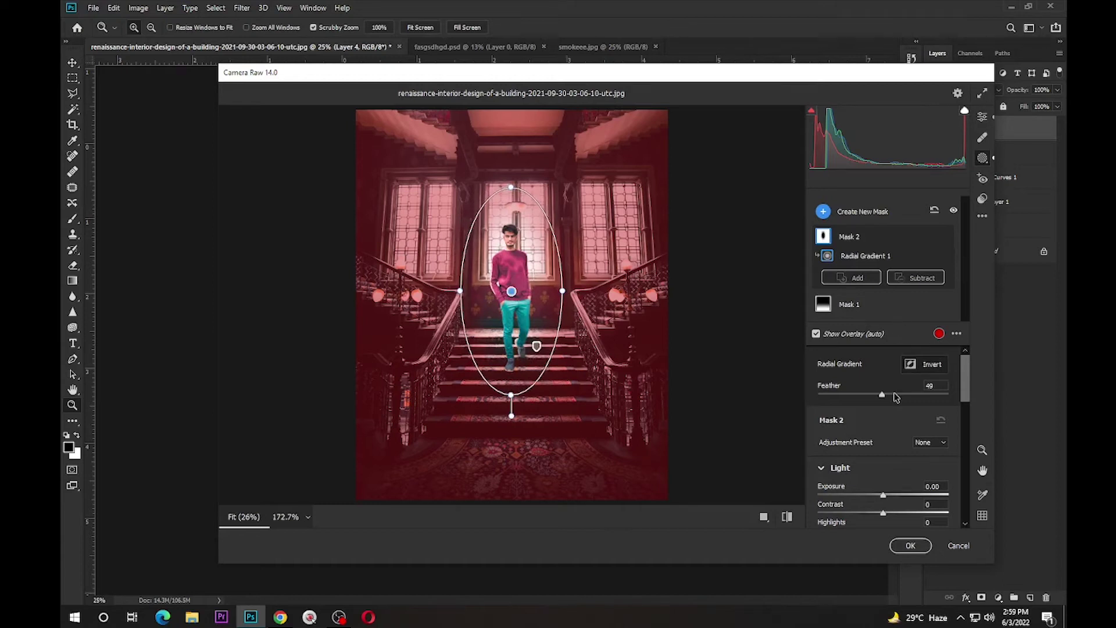
{"action": "scroll", "coordinate": [883, 419], "scroll_direction": "down", "scroll_amount": 5}
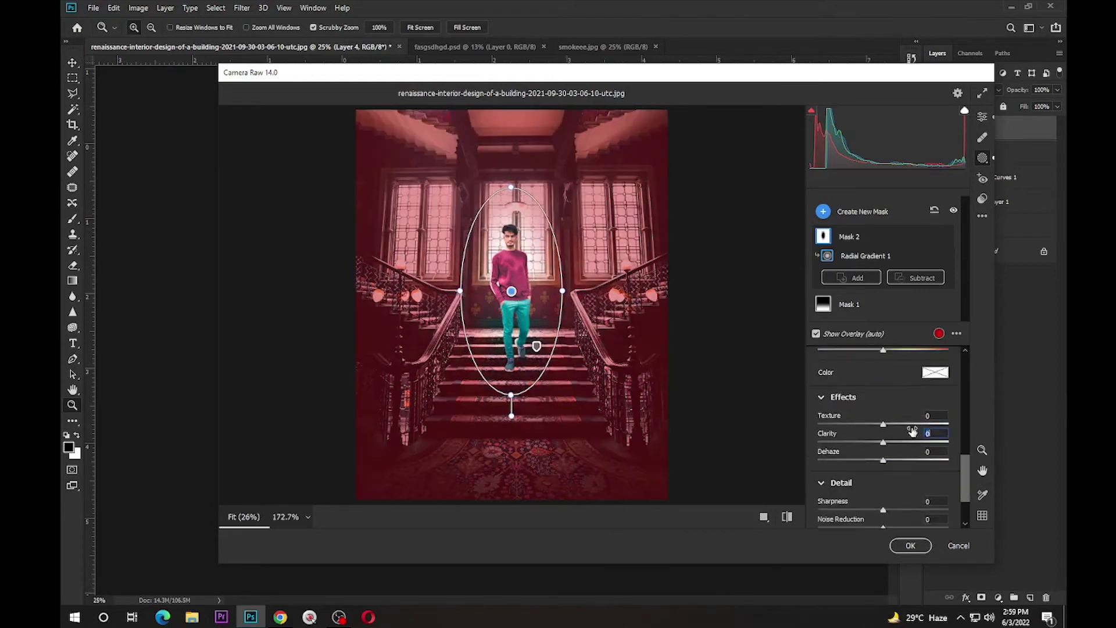
{"action": "left_click_drag", "start_coordinate": [911, 425], "coordinate": [919, 425]}
{"action": "left_click_drag", "start_coordinate": [883, 460], "coordinate": [872, 461]}
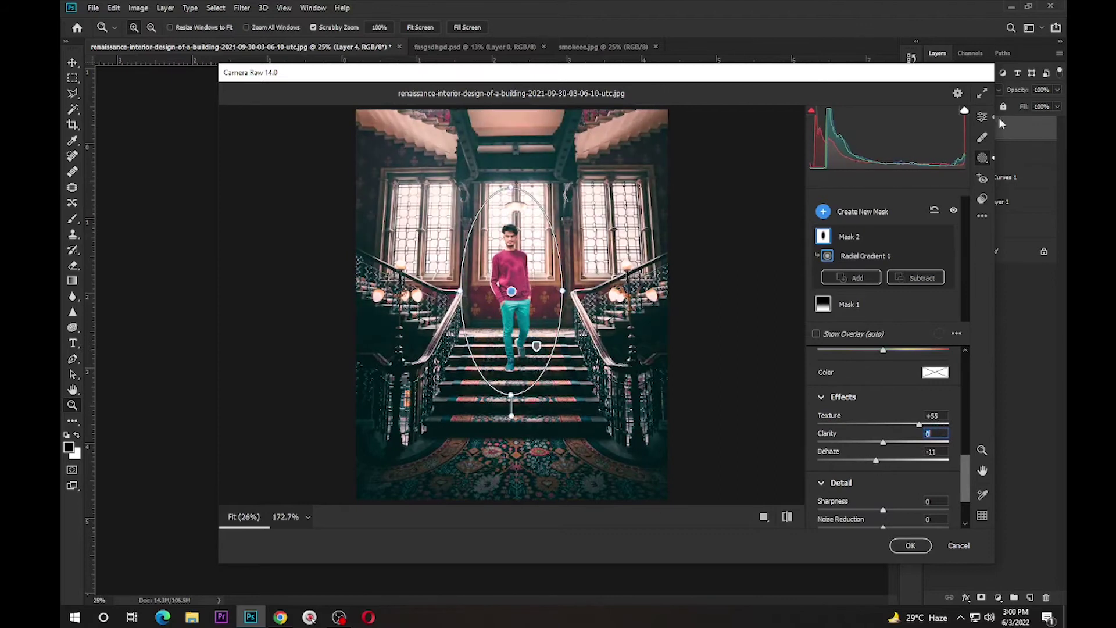
{"action": "left_click", "coordinate": [982, 116]}
{"action": "scroll", "coordinate": [674, 262], "scroll_direction": "up", "scroll_amount": 3}
Step: Paint a brush mask over each of the staircase lamps
{"action": "left_click", "coordinate": [982, 158]}
{"action": "left_click", "coordinate": [823, 211]}
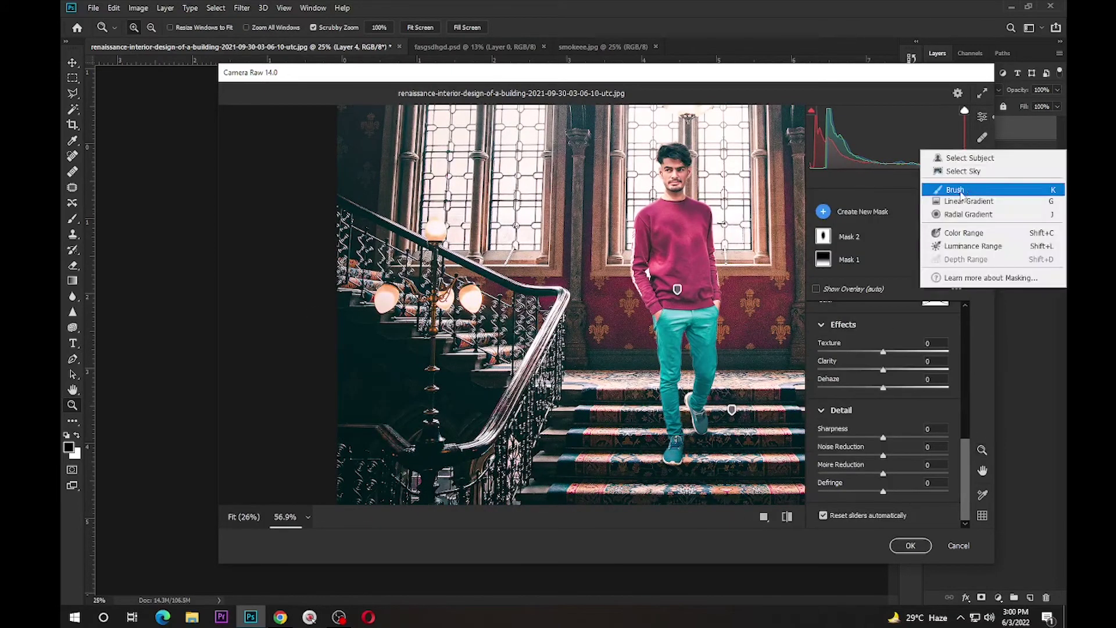
{"action": "left_click", "coordinate": [961, 192]}
{"action": "left_click", "coordinate": [384, 300]}
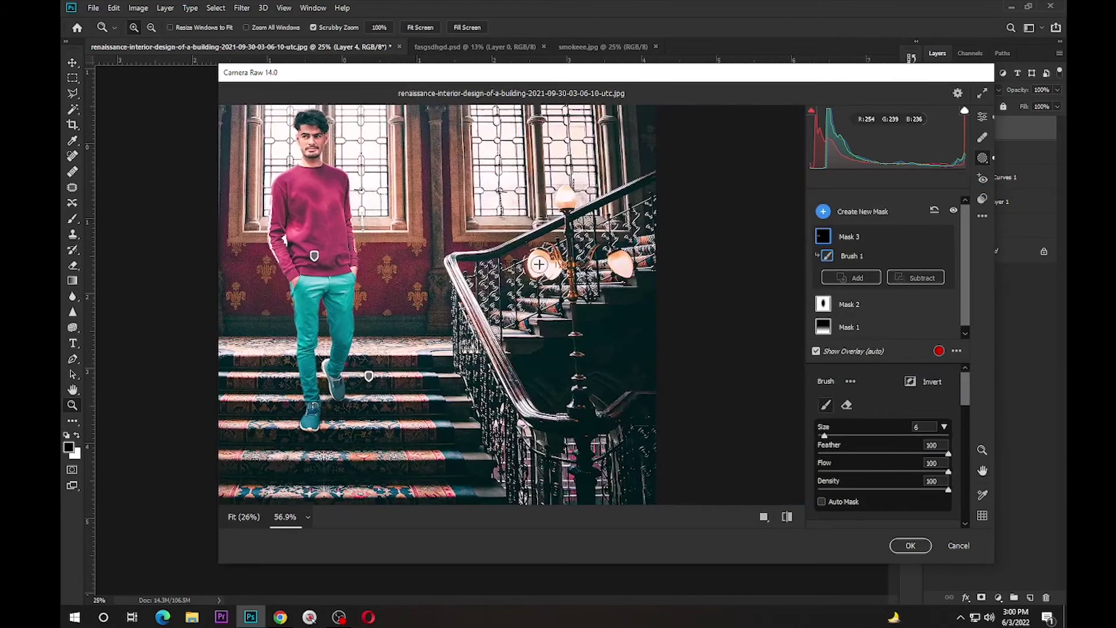
{"action": "left_click", "coordinate": [535, 264]}
{"action": "left_click", "coordinate": [622, 264]}
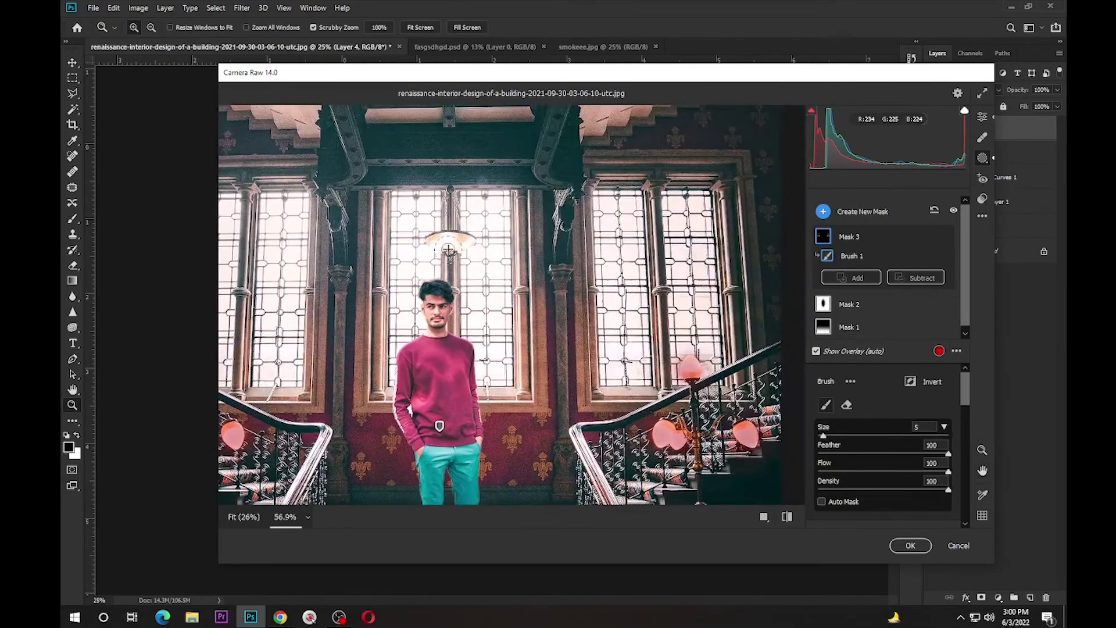
{"action": "left_click", "coordinate": [468, 157]}
Step: Give the lamp mask Exposure +1.20, Dehaze -60, Temperature +100 and a yellow tint
{"action": "scroll", "coordinate": [529, 289], "scroll_direction": "down", "scroll_amount": 2}
{"action": "scroll", "coordinate": [528, 288], "scroll_direction": "down", "scroll_amount": 1}
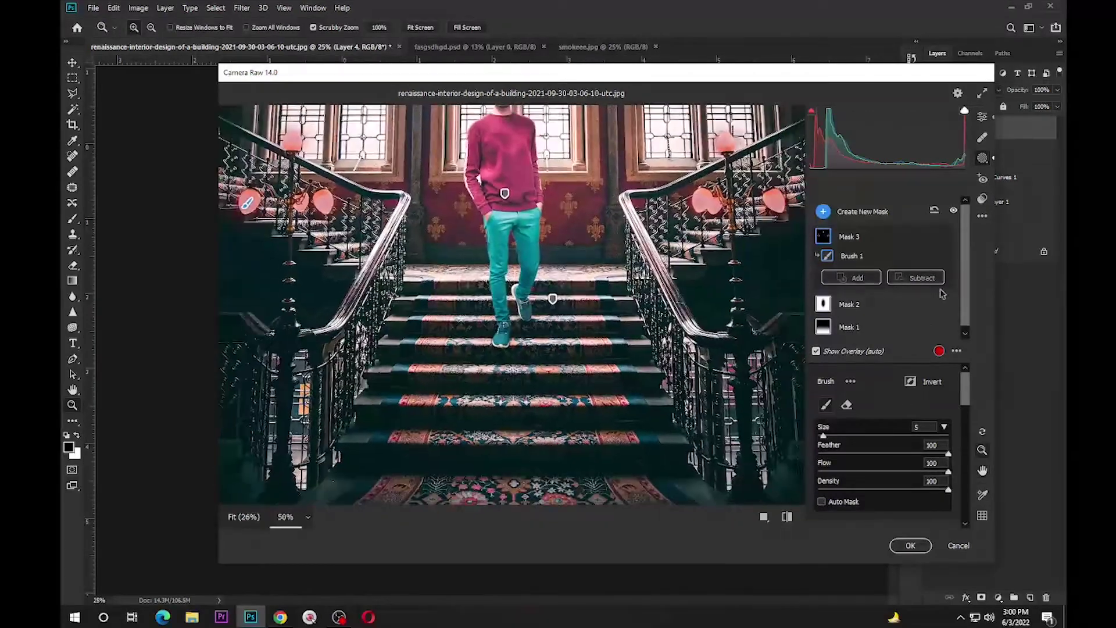
{"action": "scroll", "coordinate": [529, 288], "scroll_direction": "down", "scroll_amount": 1}
{"action": "left_click_drag", "start_coordinate": [965, 390], "coordinate": [965, 501]}
{"action": "scroll", "coordinate": [845, 412], "scroll_direction": "up", "scroll_amount": 3}
{"action": "scroll", "coordinate": [884, 412], "scroll_direction": "up", "scroll_amount": 2}
{"action": "left_click_drag", "start_coordinate": [965, 430], "coordinate": [966, 461]}
{"action": "left_click_drag", "start_coordinate": [923, 395], "coordinate": [948, 396]}
{"action": "left_click", "coordinate": [935, 521]}
{"action": "left_click", "coordinate": [456, 215]}
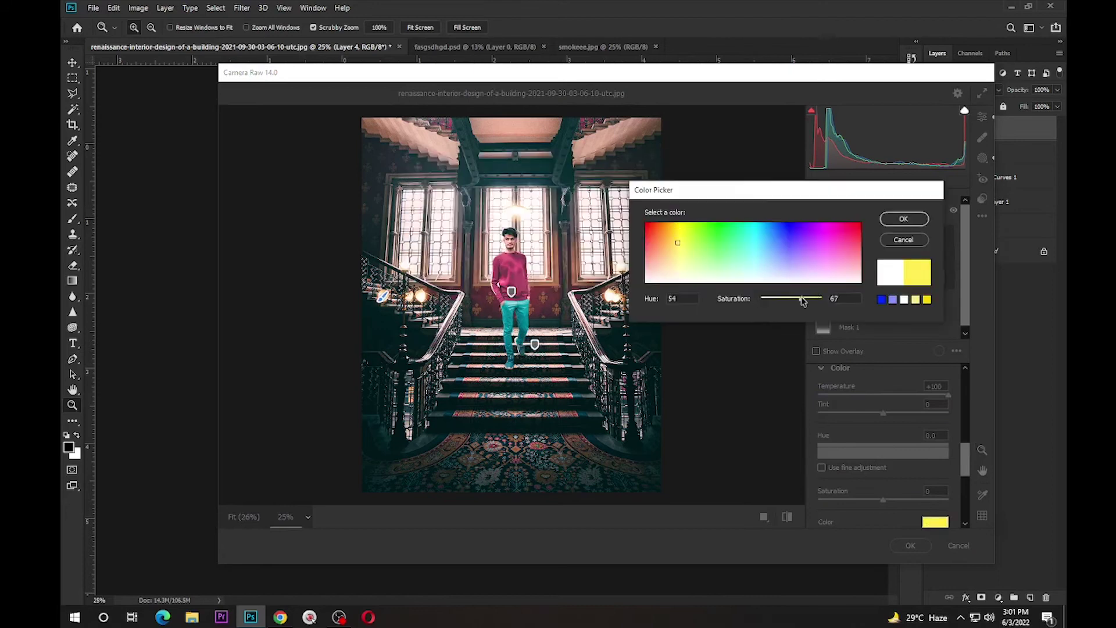
{"action": "key", "text": "e"}
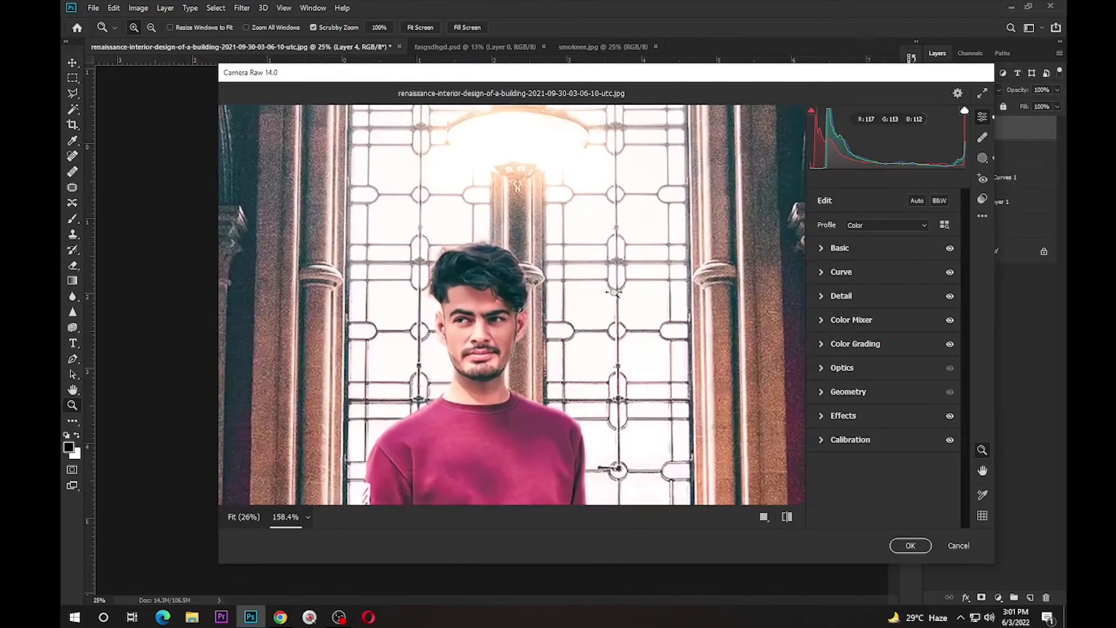
Step: Commit the Camera Raw grade to Layer 4 and zoom into the finished image
{"action": "left_click", "coordinate": [900, 546]}
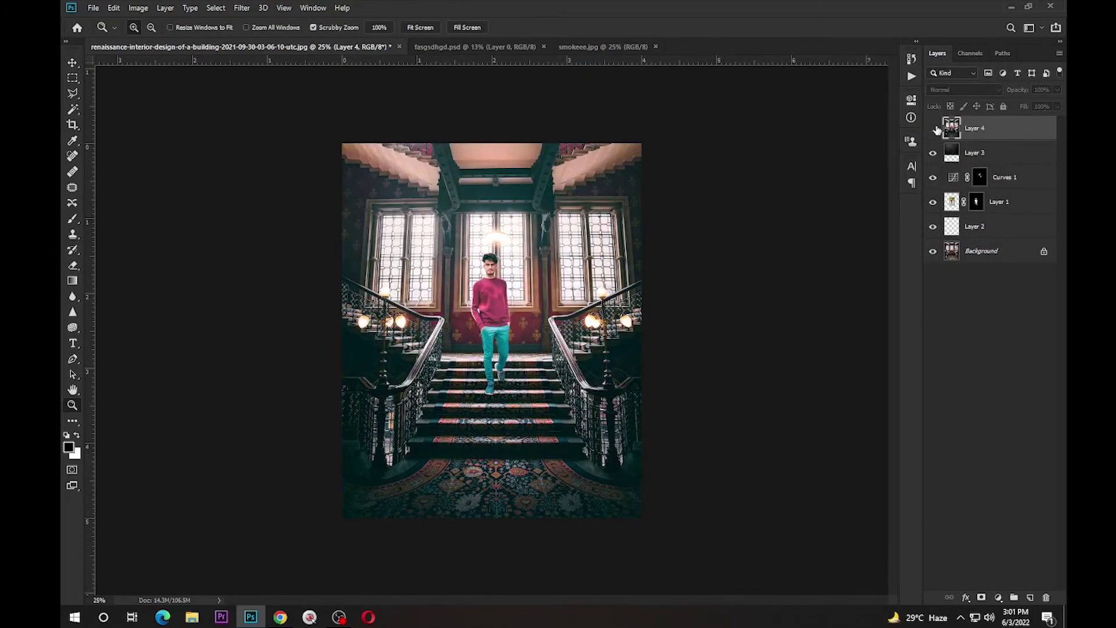
{"action": "left_click_drag", "start_coordinate": [503, 268], "coordinate": [462, 246]}
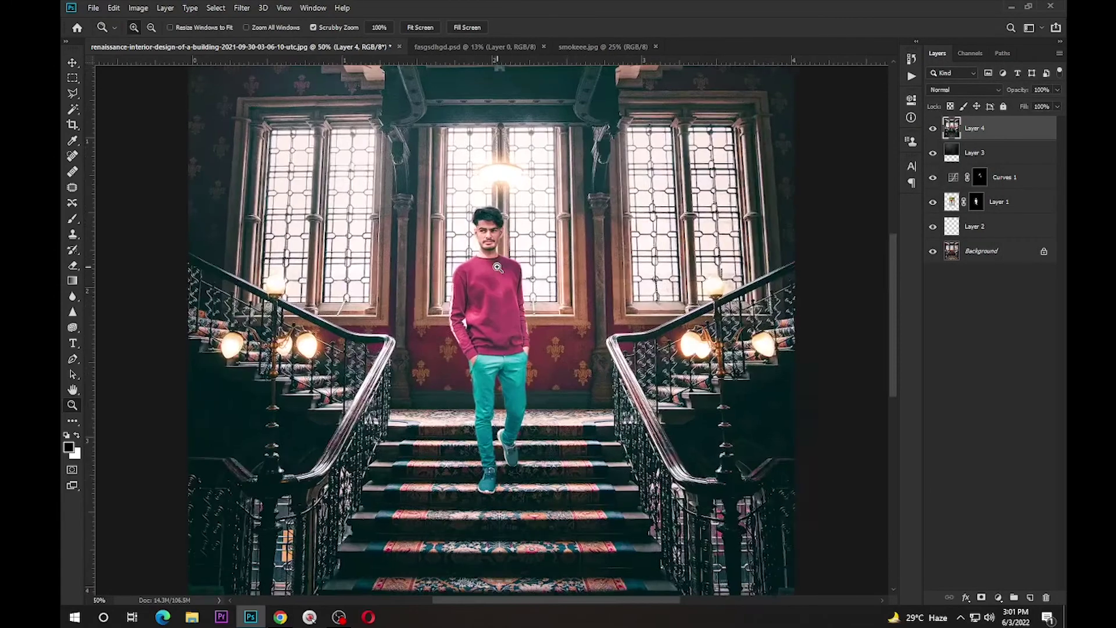